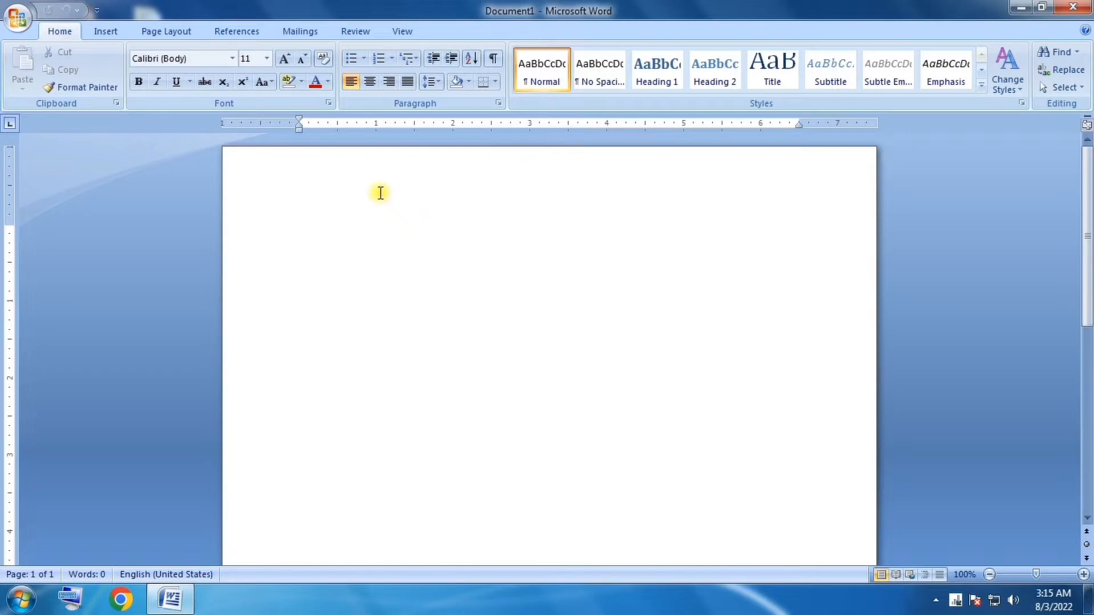
Start a list with solid round bullets and enter Sunday and Monday as its first items.
{"action": "left_click", "coordinate": [363, 59]}
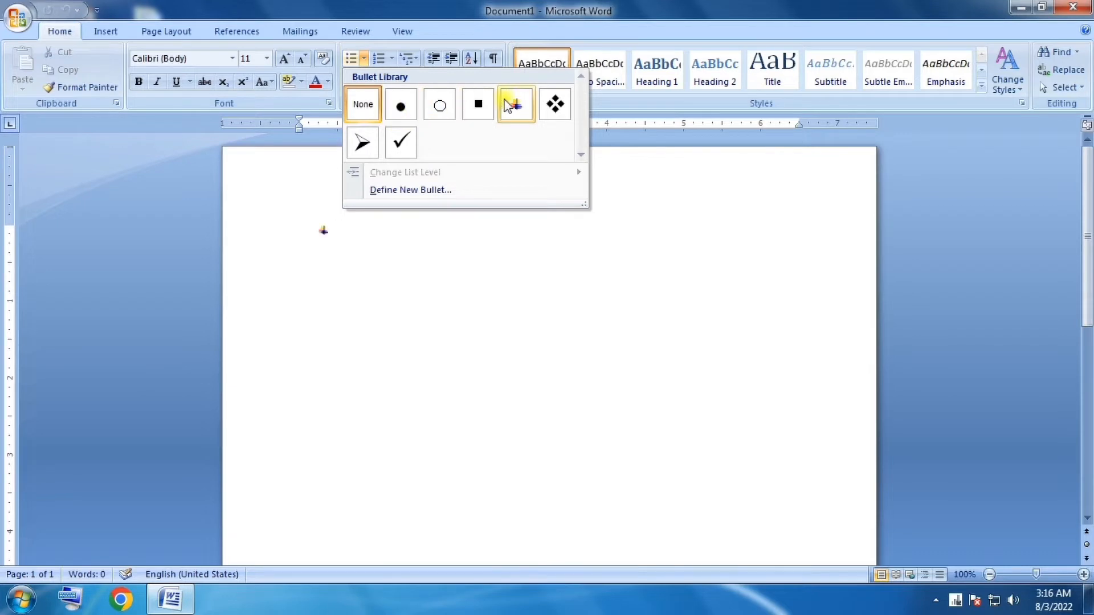
{"action": "left_click", "coordinate": [401, 107]}
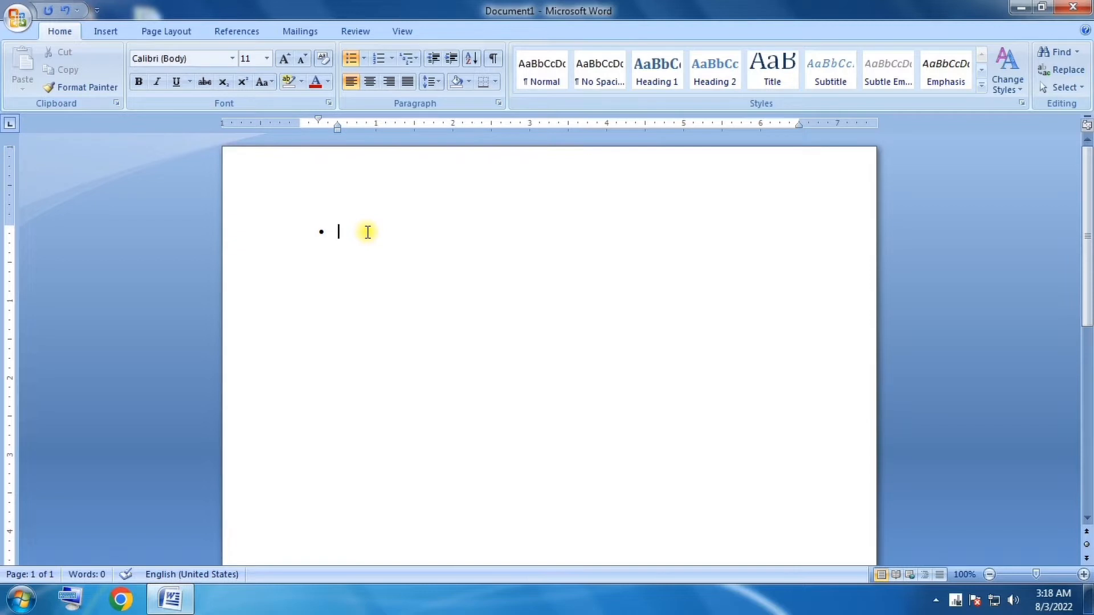
{"action": "type", "text": "sunday"}
{"action": "key", "text": "Return"}
{"action": "type", "text": "monday"}
{"action": "key", "text": "Return"}
Add Tuesday and Wednesday as the next items of the bulleted list.
{"action": "type", "text": "tue"}
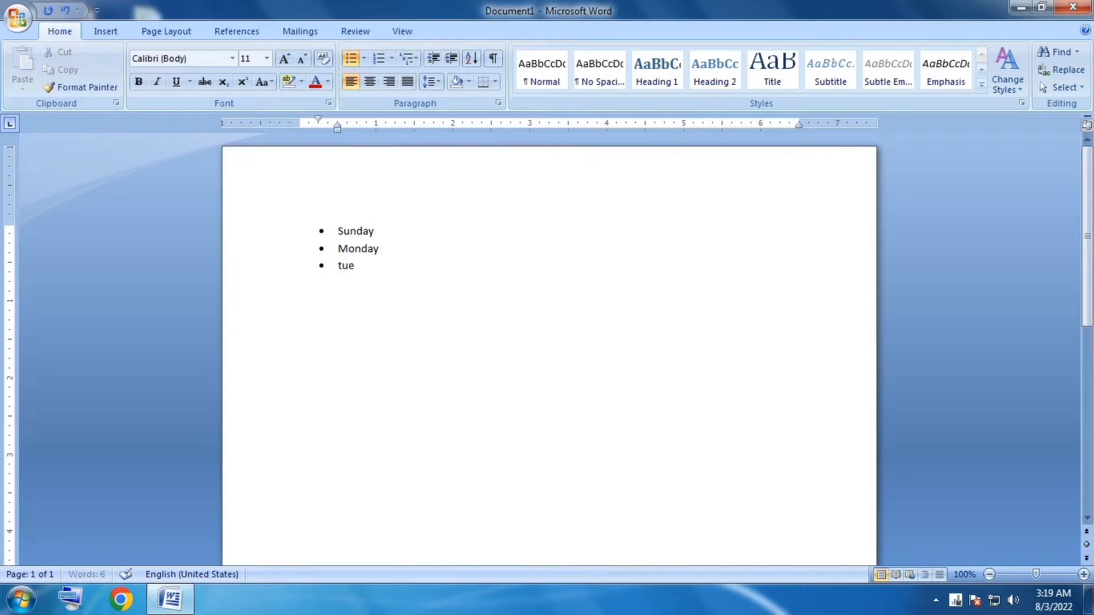
{"action": "type", "text": "sday"}
{"action": "key", "text": "Return"}
{"action": "type", "text": "wedne"}
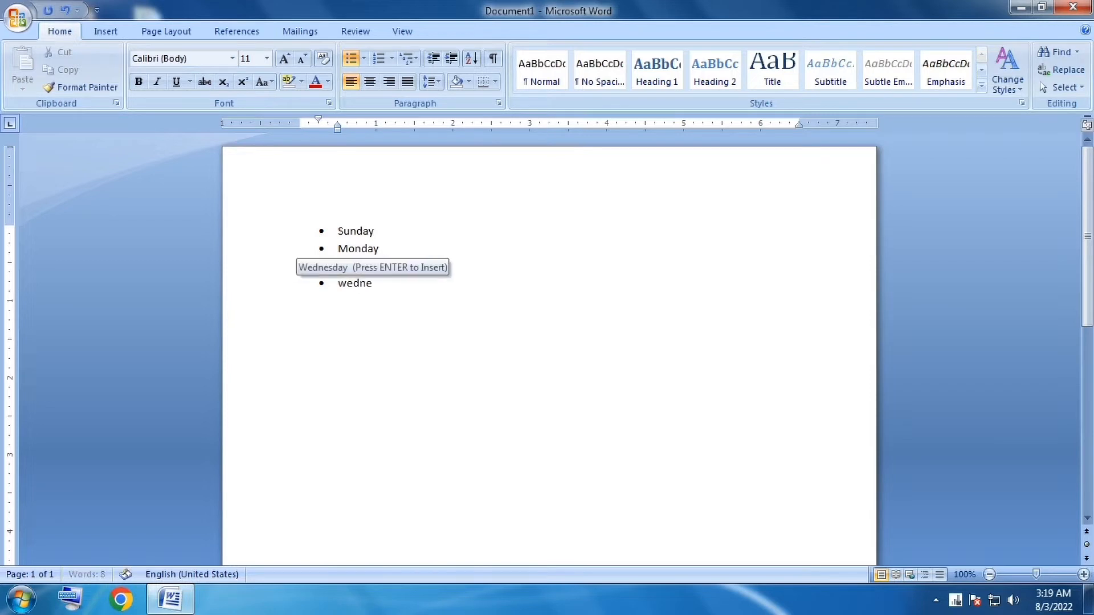
{"action": "type", "text": "sday"}
{"action": "key", "text": "Return"}
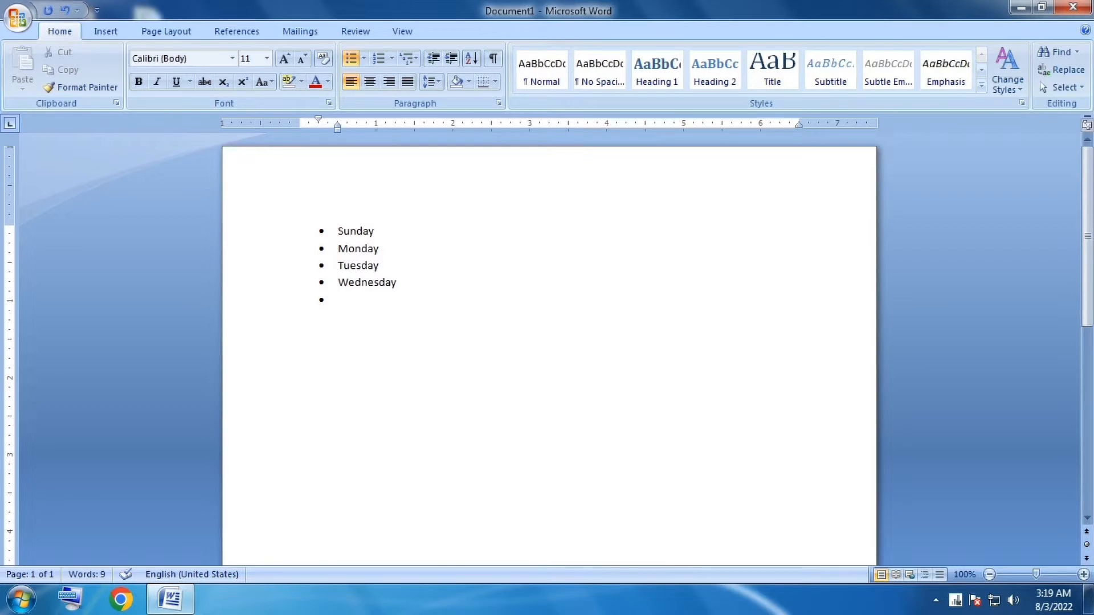
Complete the bulleted list with Thursday, Friday and Saturday, leaving no empty bullet after the last day.
{"action": "type", "text": "thursday"}
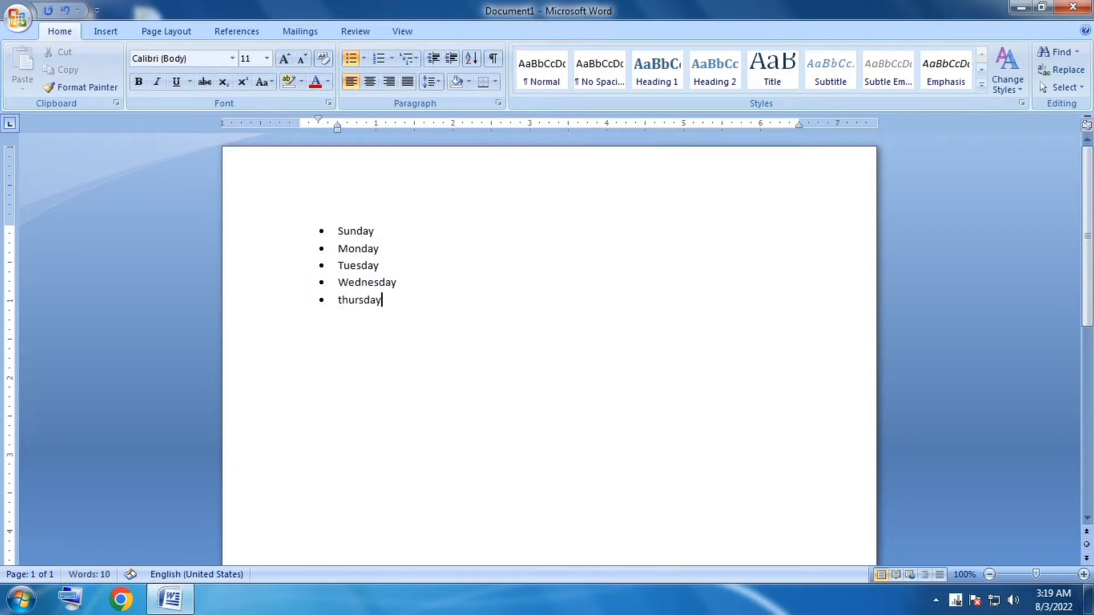
{"action": "key", "text": "Return"}
{"action": "type", "text": "friday"}
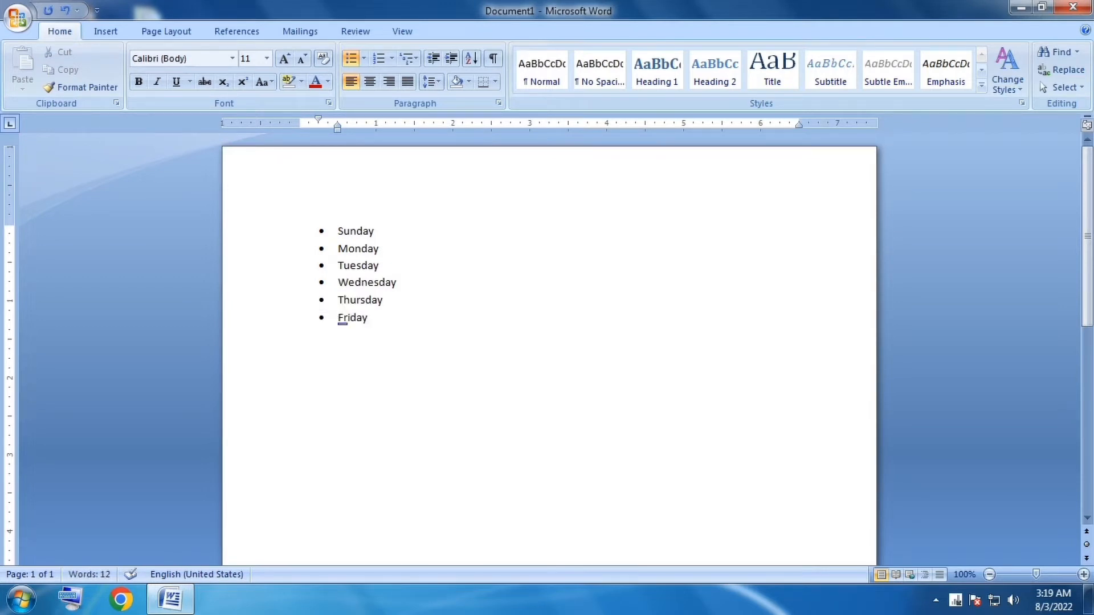
{"action": "key", "text": "Return"}
{"action": "type", "text": "saturday"}
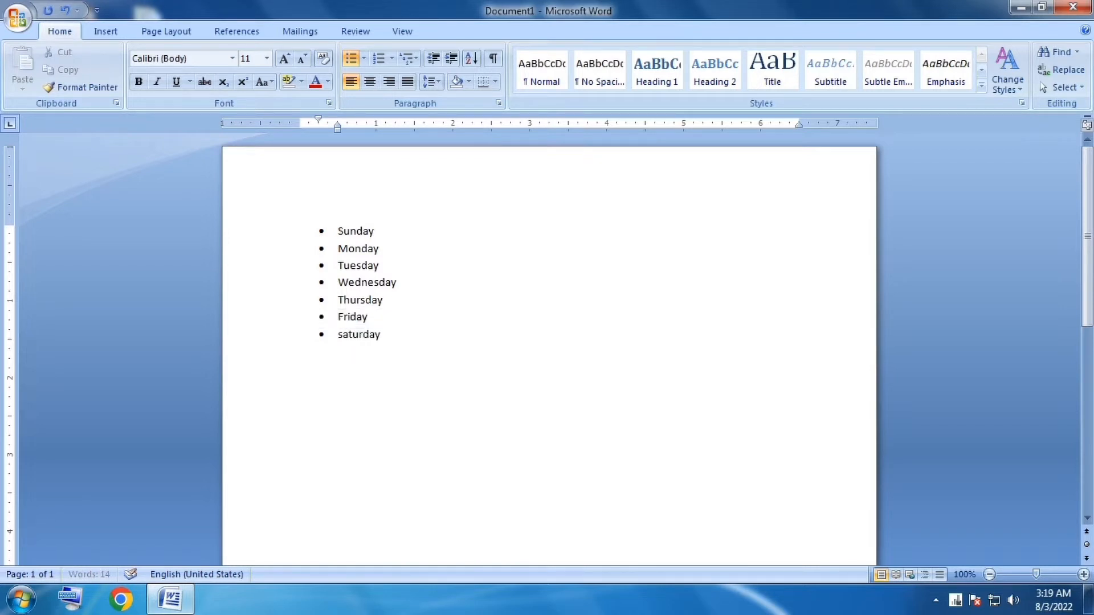
{"action": "key", "text": "Return"}
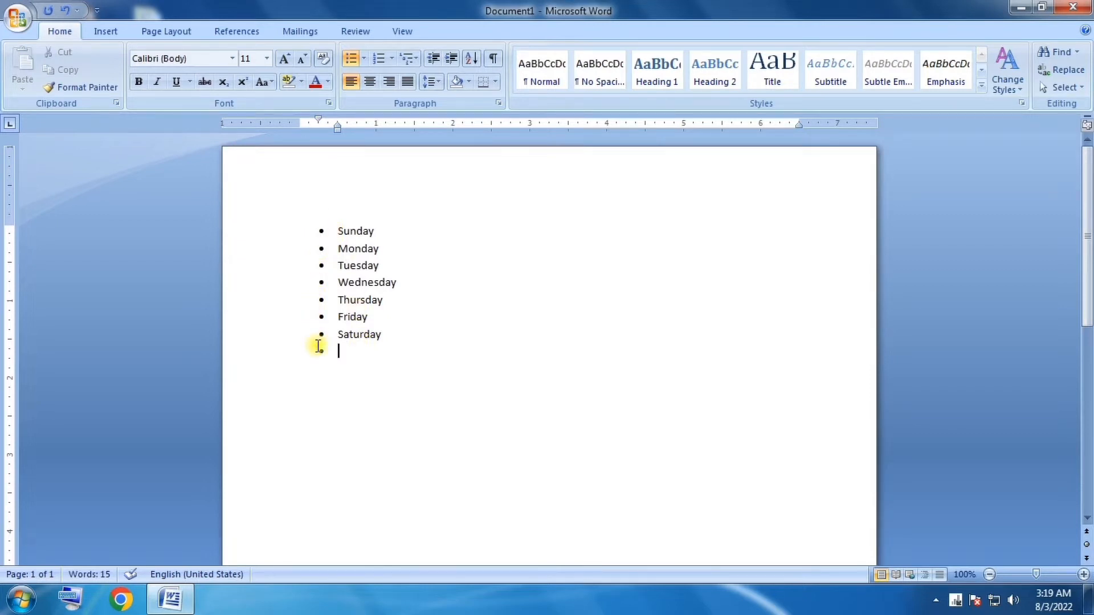
{"action": "key", "text": "BackSpace"}
{"action": "key", "text": "BackSpace"}
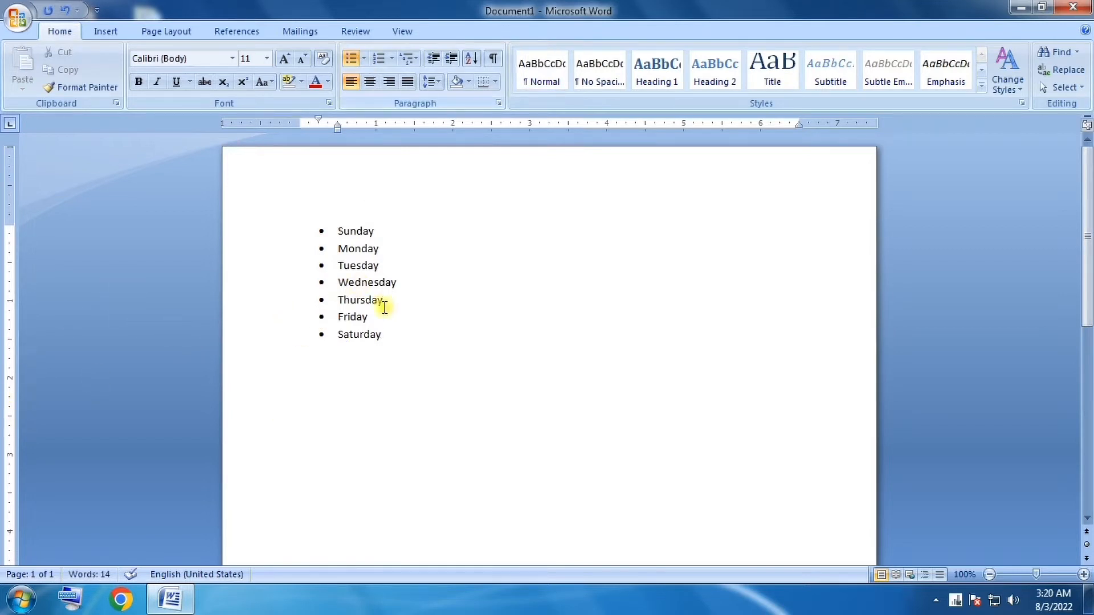
Change the bullets of the whole weekday list to hollow circles.
{"action": "left_click", "coordinate": [364, 57]}
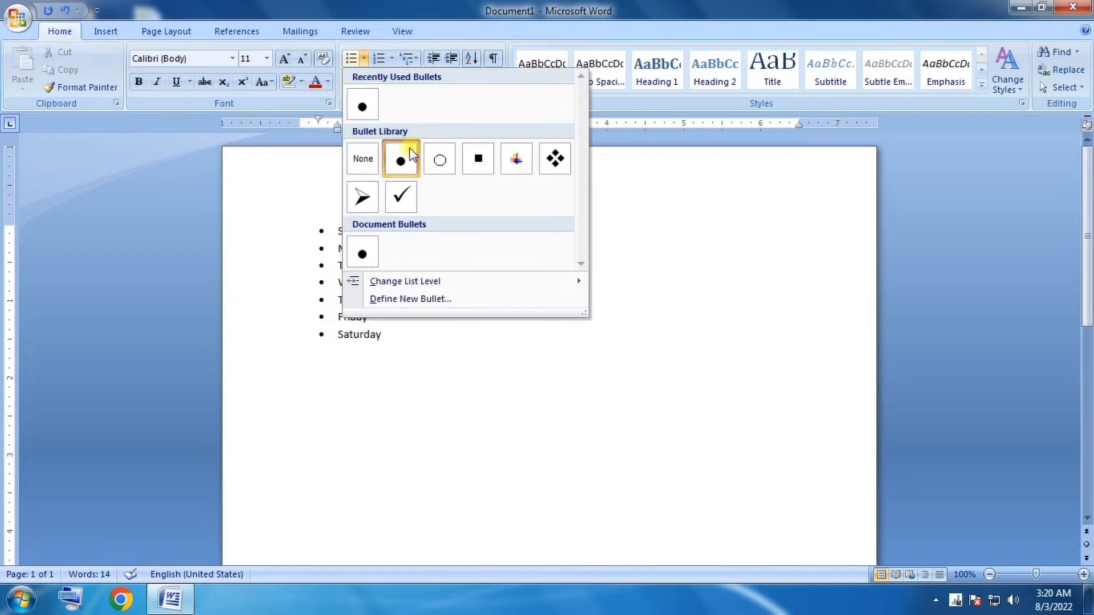
{"action": "left_click", "coordinate": [659, 219]}
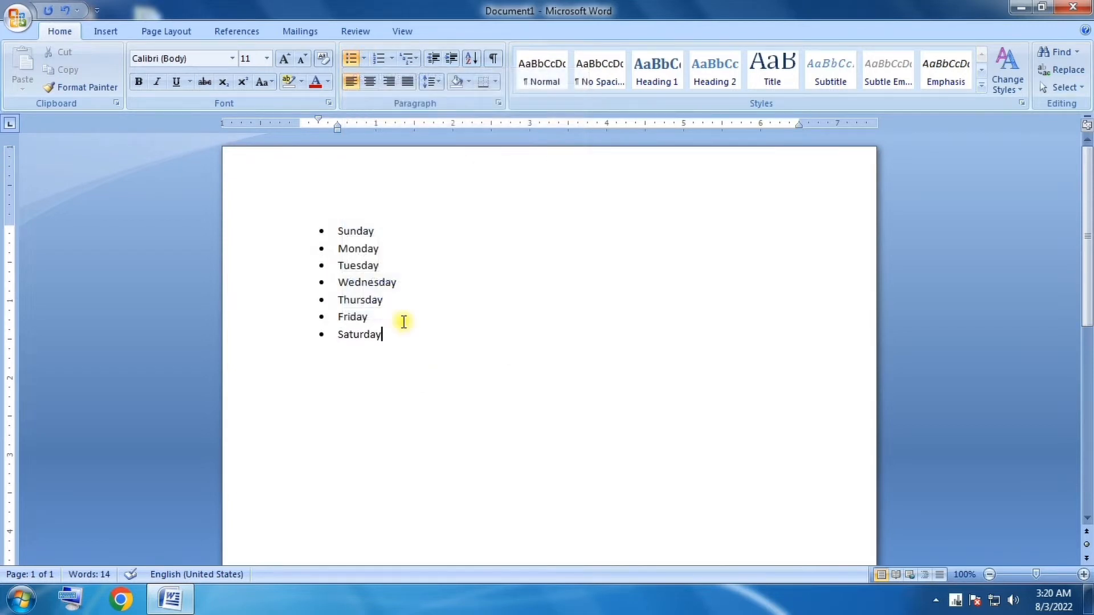
{"action": "left_click_drag", "start_coordinate": [337, 230], "coordinate": [401, 348]}
{"action": "left_click", "coordinate": [400, 346]}
{"action": "left_click", "coordinate": [363, 58]}
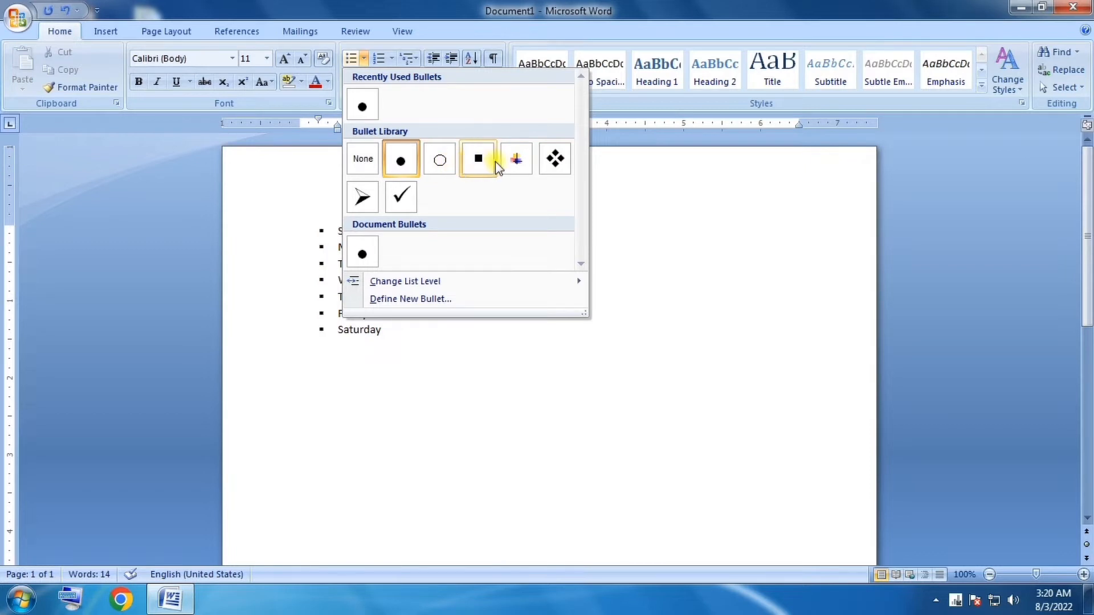
{"action": "left_click", "coordinate": [440, 165]}
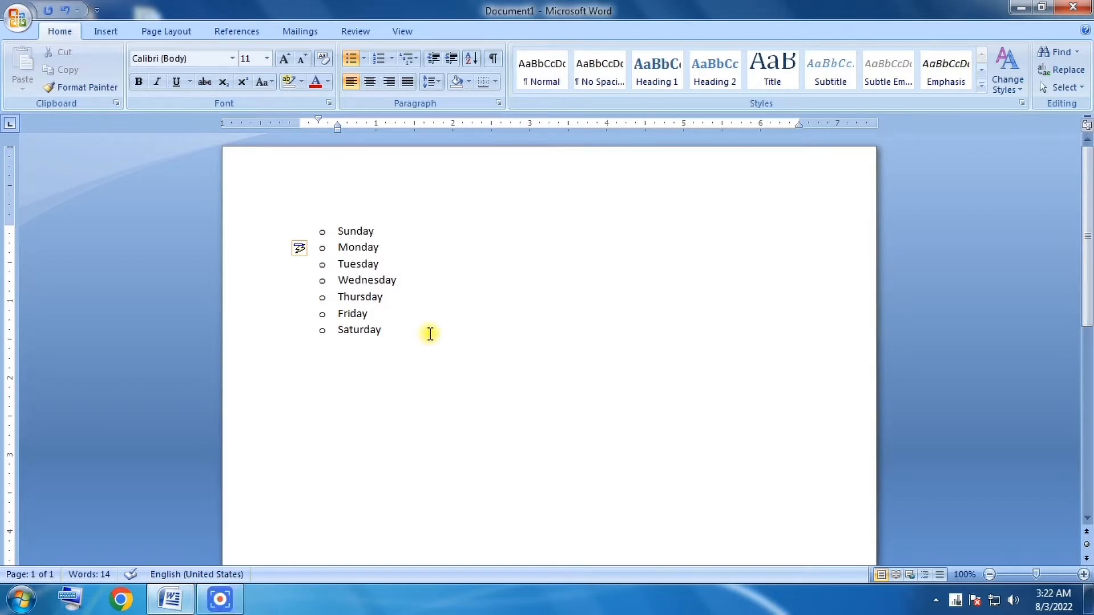
{"action": "left_click", "coordinate": [427, 332]}
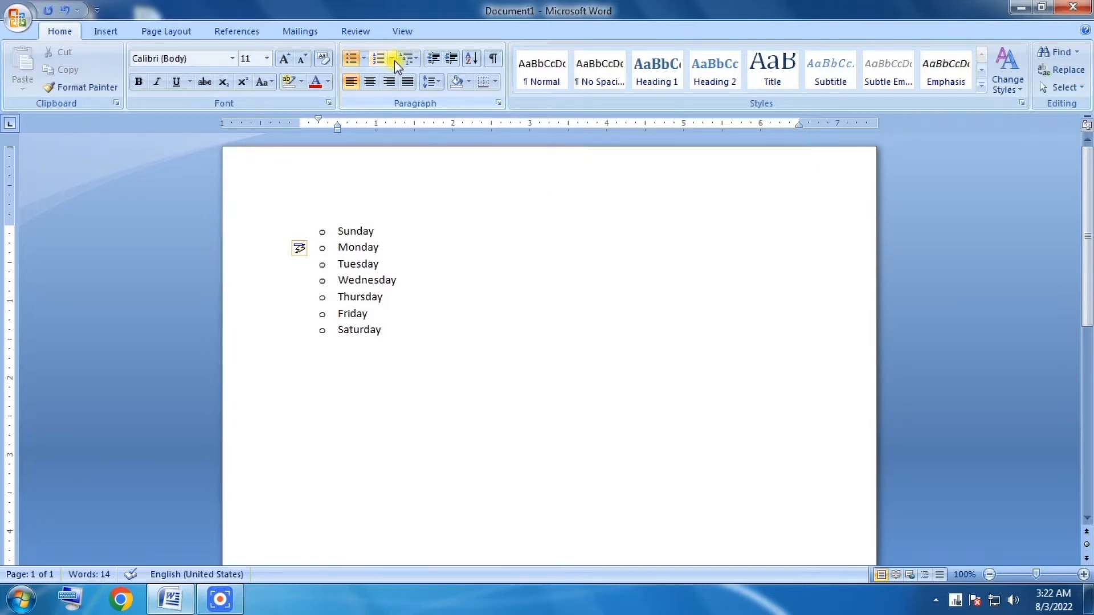
{"action": "left_click", "coordinate": [365, 59]}
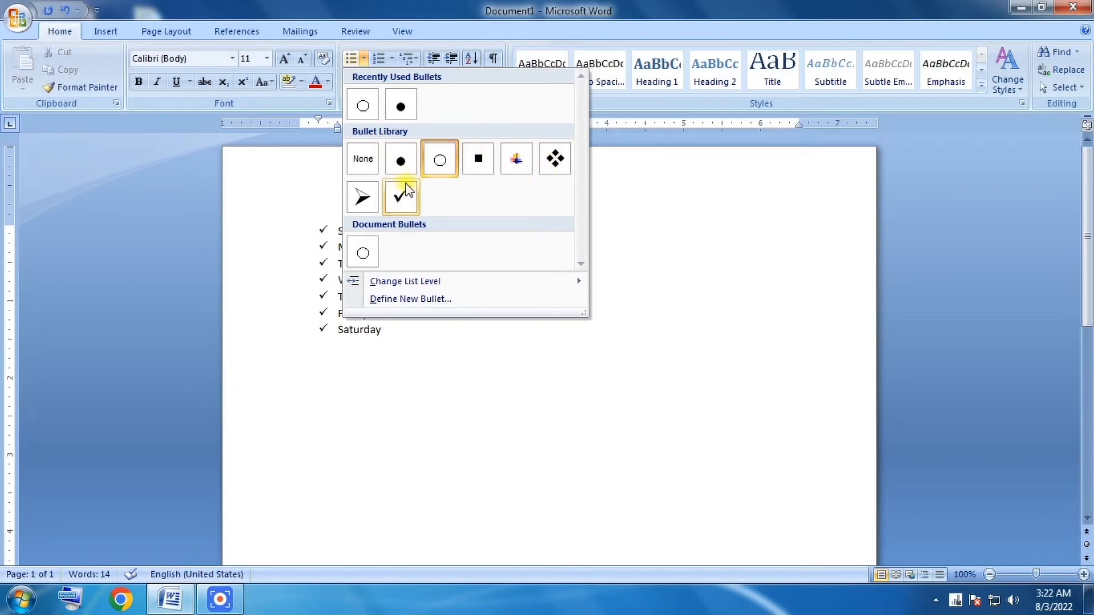
{"action": "left_click", "coordinate": [666, 249]}
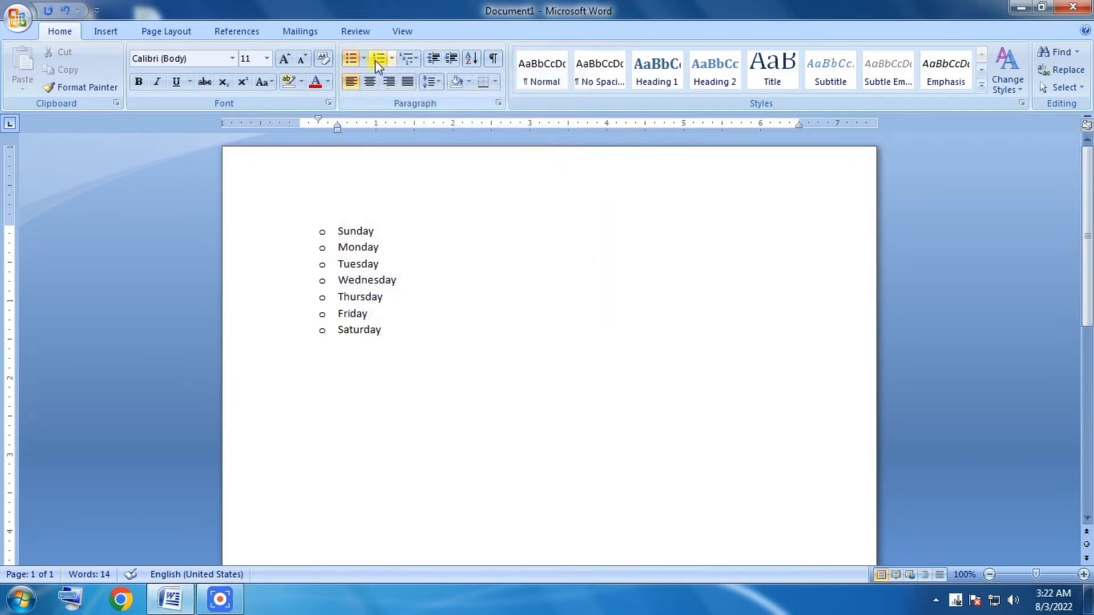
{"action": "left_click", "coordinate": [390, 57]}
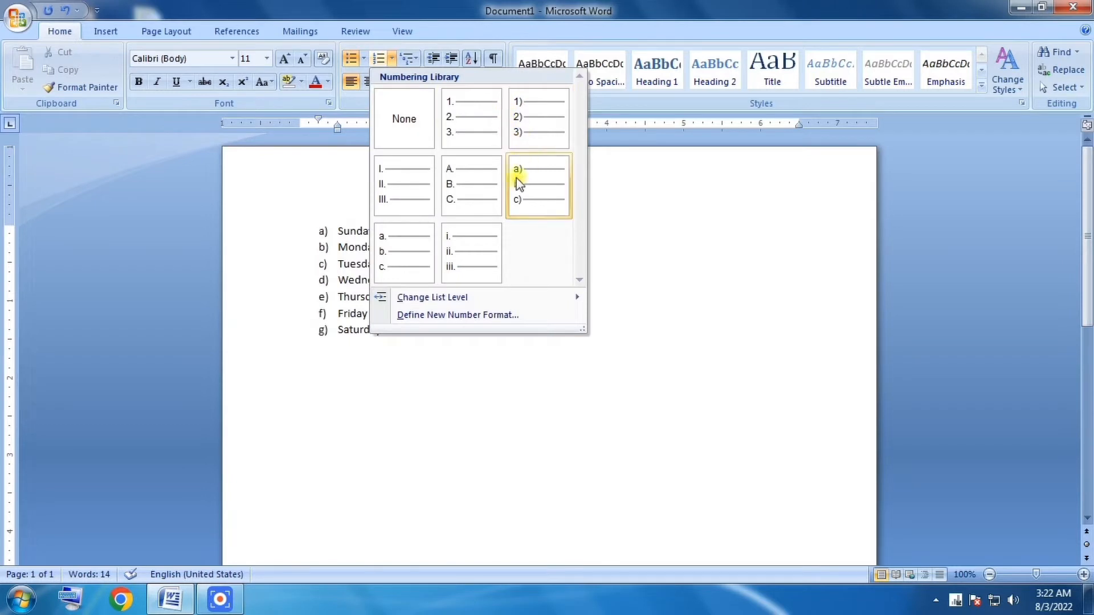
{"action": "left_click", "coordinate": [632, 203]}
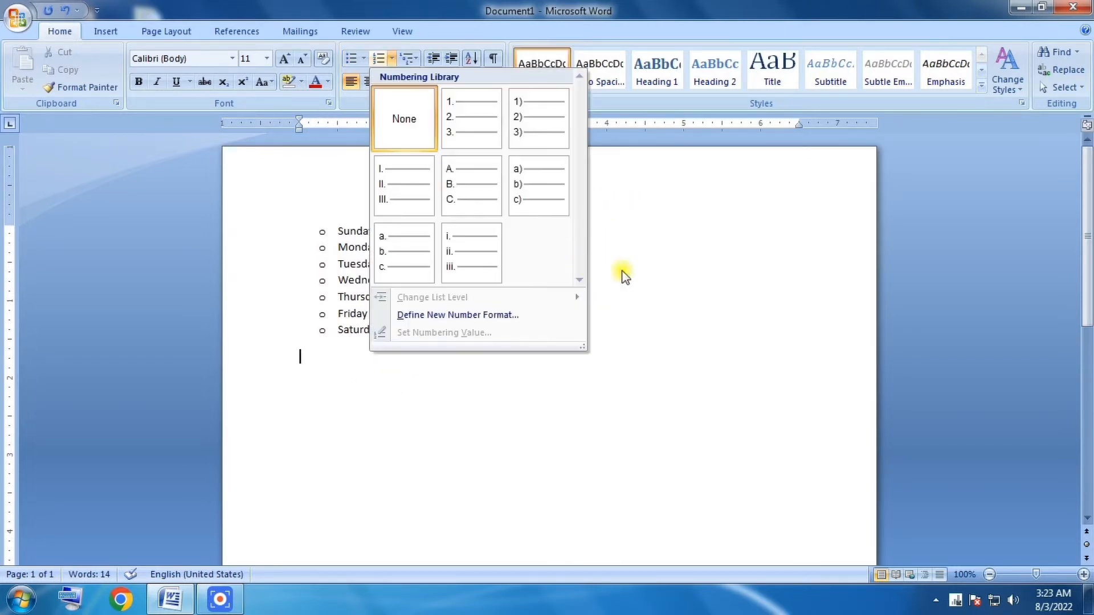
Below the bulleted list, start a numbered list in the 1., 2., 3. format with Sunday and Monday as items.
{"action": "left_click", "coordinate": [682, 268]}
{"action": "key", "text": "Return"}
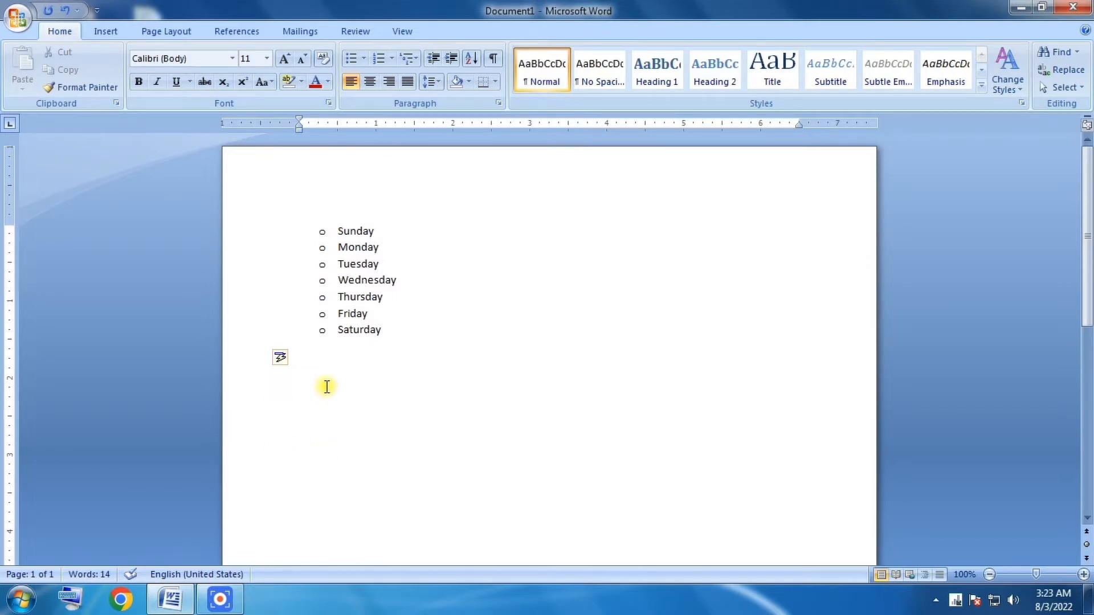
{"action": "left_click", "coordinate": [392, 57]}
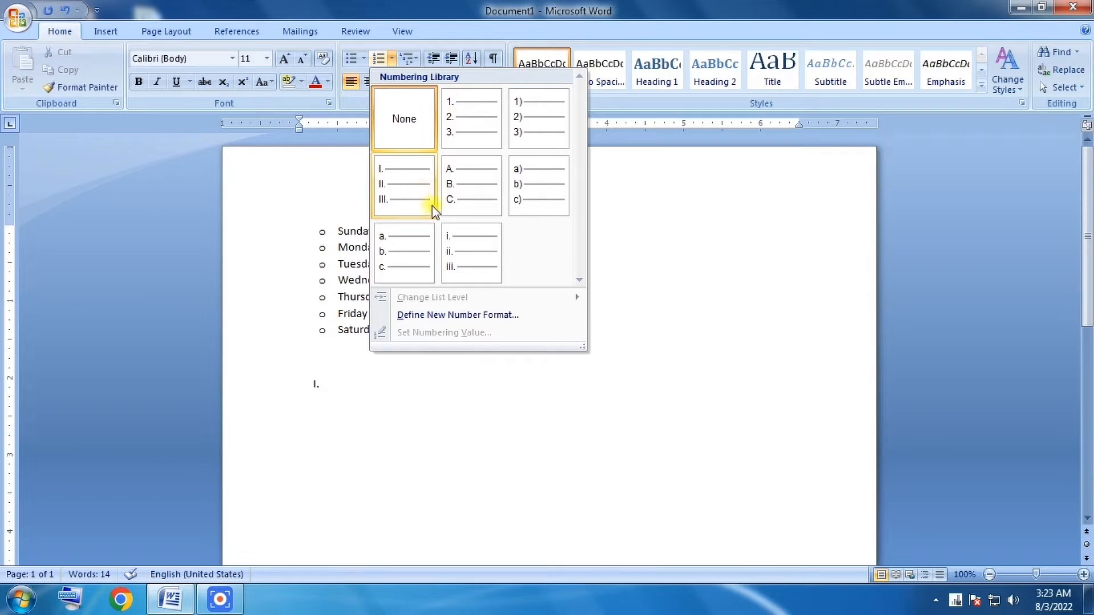
{"action": "left_click", "coordinate": [455, 118]}
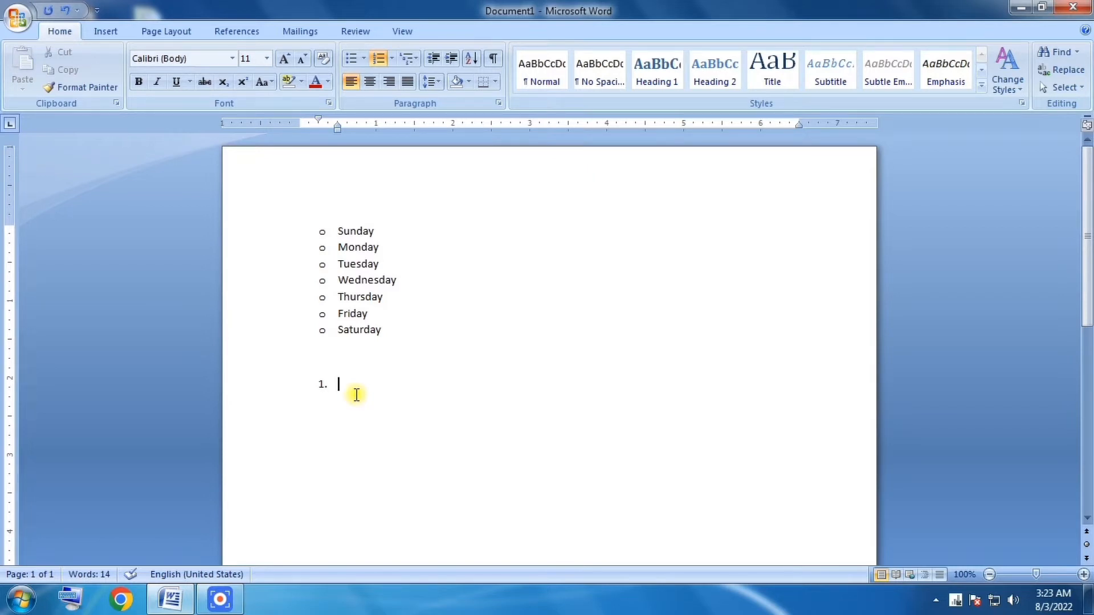
{"action": "type", "text": "sunday"}
{"action": "key", "text": "Return"}
{"action": "type", "text": "monday"}
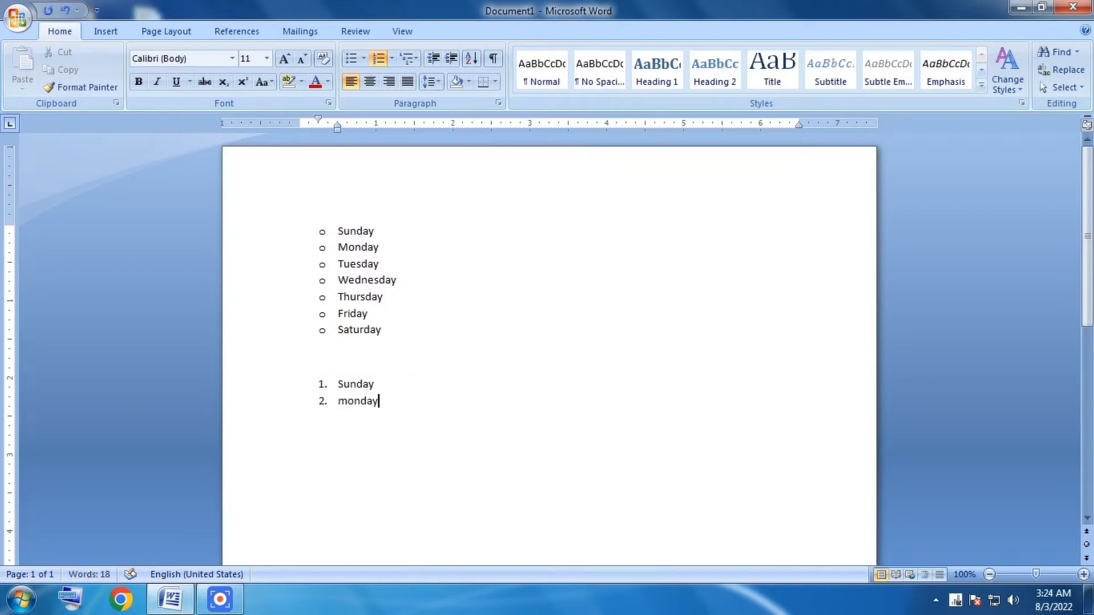
{"action": "key", "text": "Return"}
Add Tuesday and Wednesday as items three and four of the numbered list.
{"action": "type", "text": "tuesday"}
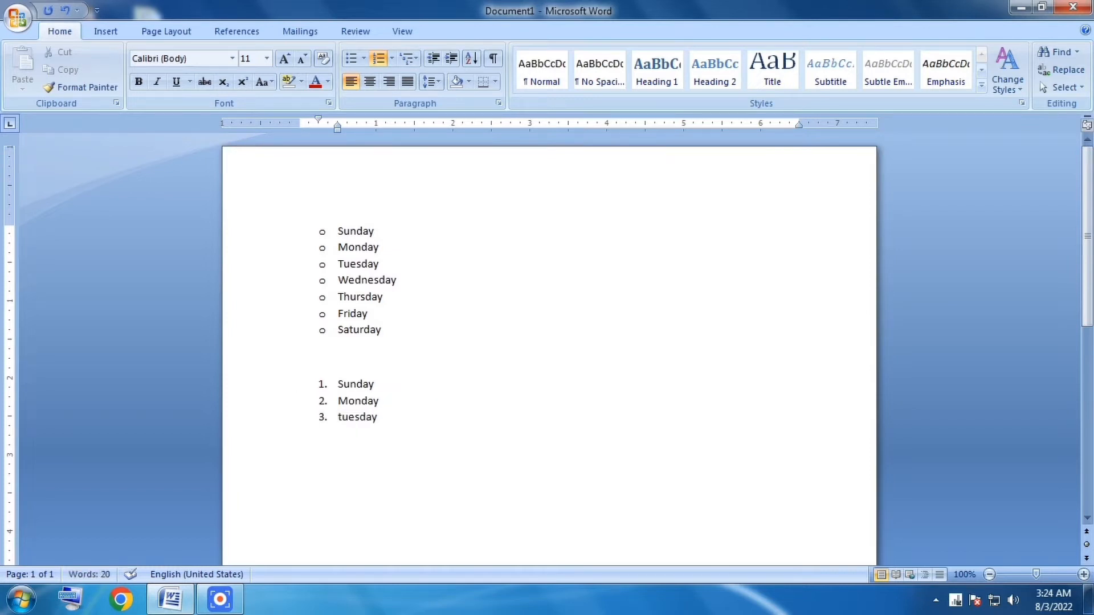
{"action": "key", "text": "Return"}
{"action": "type", "text": "Wednesday"}
{"action": "key", "text": "Return"}
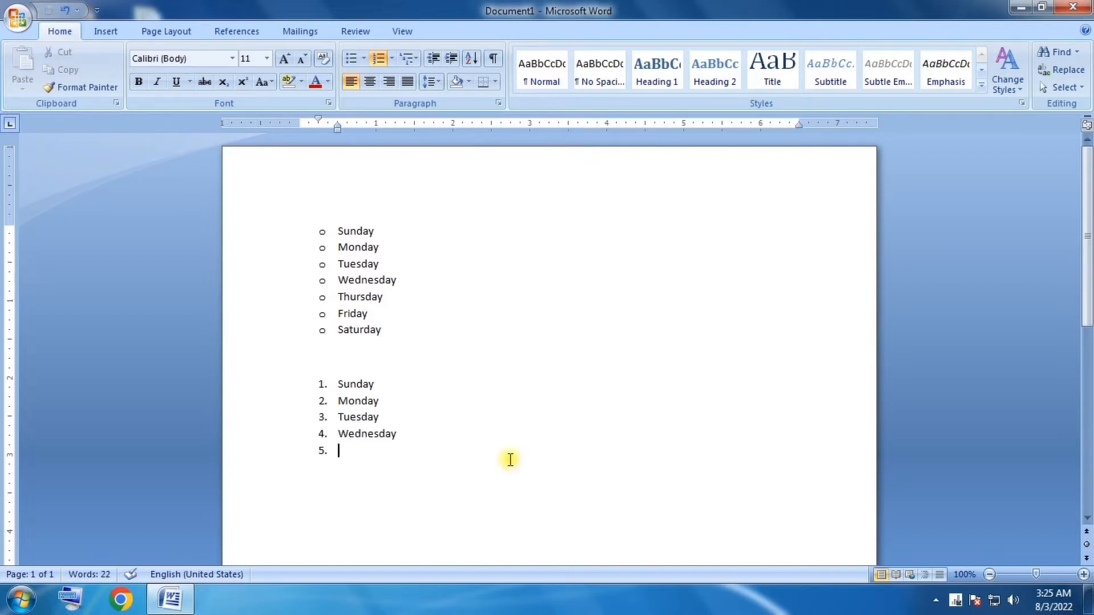
Complete the numbered list with Thursday, Friday and Saturday, removing the empty item after the last day.
{"action": "type", "text": "thursd"}
{"action": "key", "text": "Return"}
{"action": "key", "text": "Return"}
{"action": "type", "text": "fri"}
{"action": "key", "text": "Return"}
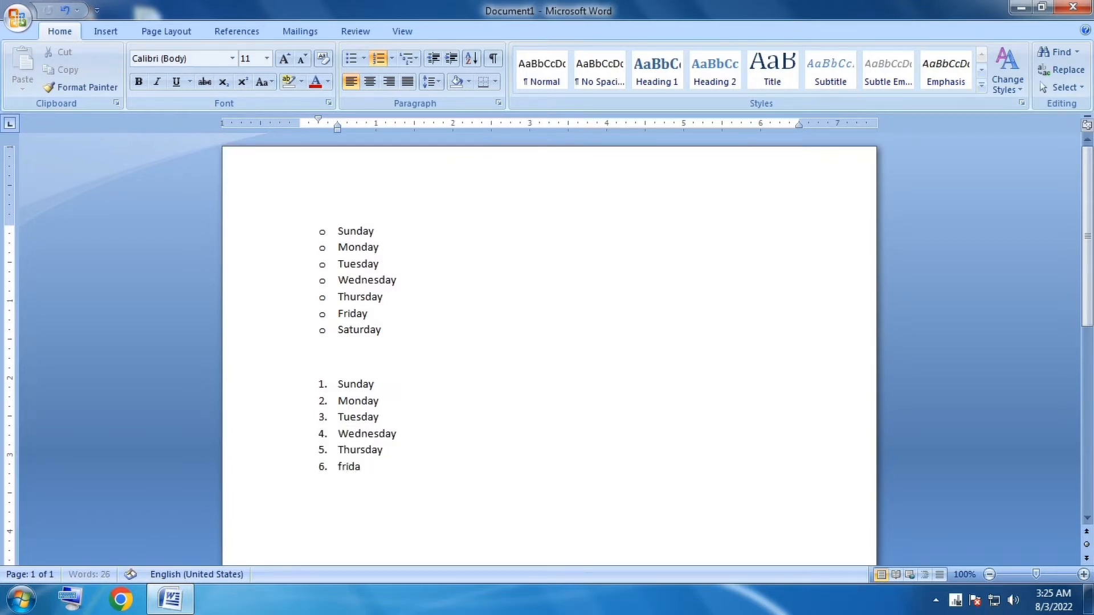
{"action": "key", "text": "Return"}
{"action": "type", "text": "saturday"}
{"action": "key", "text": "Return"}
{"action": "key", "text": "BackSpace"}
{"action": "key", "text": "BackSpace"}
{"action": "key", "text": "BackSpace"}
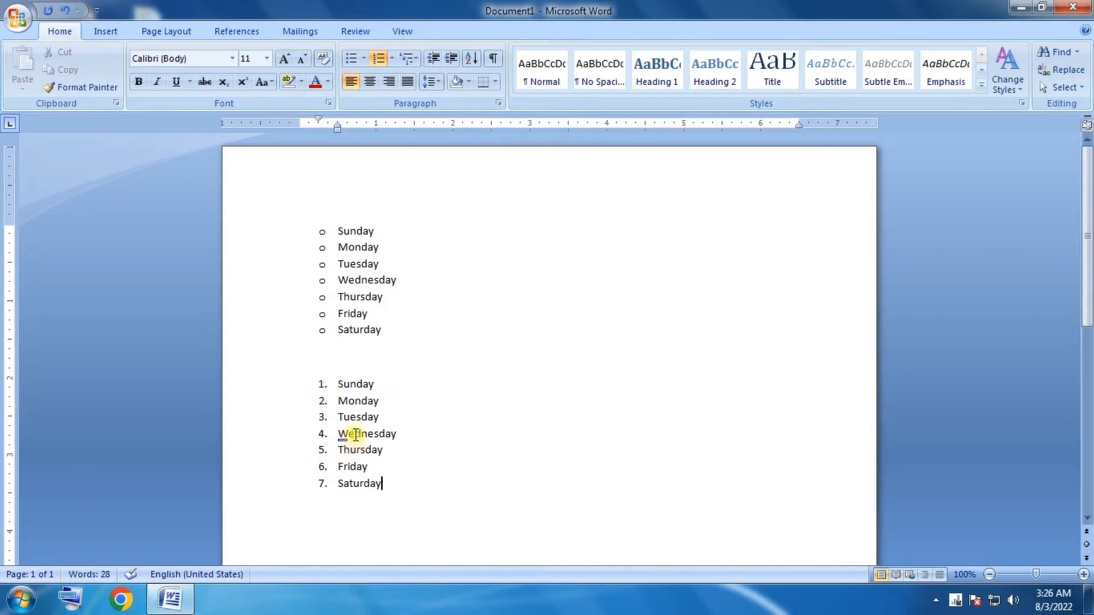
Change the numbering format of the second weekday list to capital letters A., B., C.
{"action": "left_click_drag", "start_coordinate": [336, 384], "coordinate": [373, 491]}
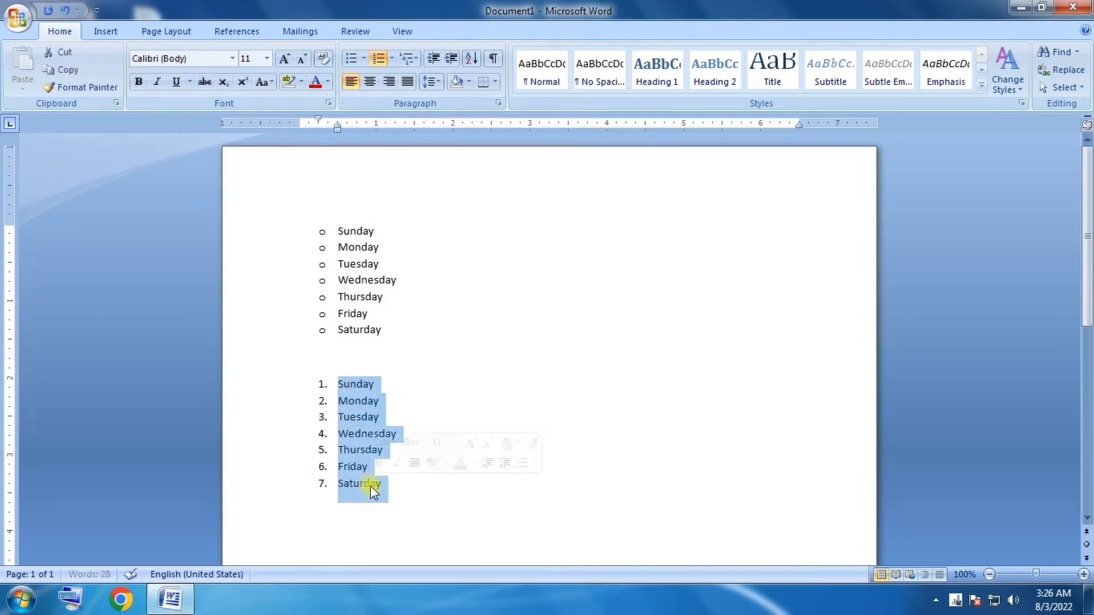
{"action": "left_click", "coordinate": [359, 416]}
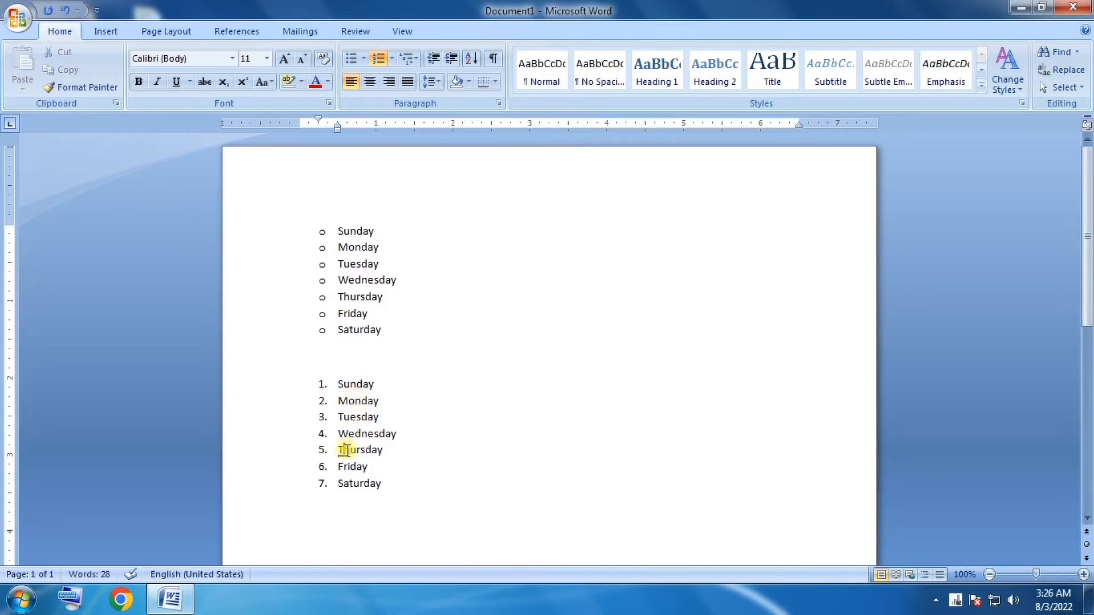
{"action": "left_click", "coordinate": [353, 402]}
{"action": "left_click", "coordinate": [391, 59]}
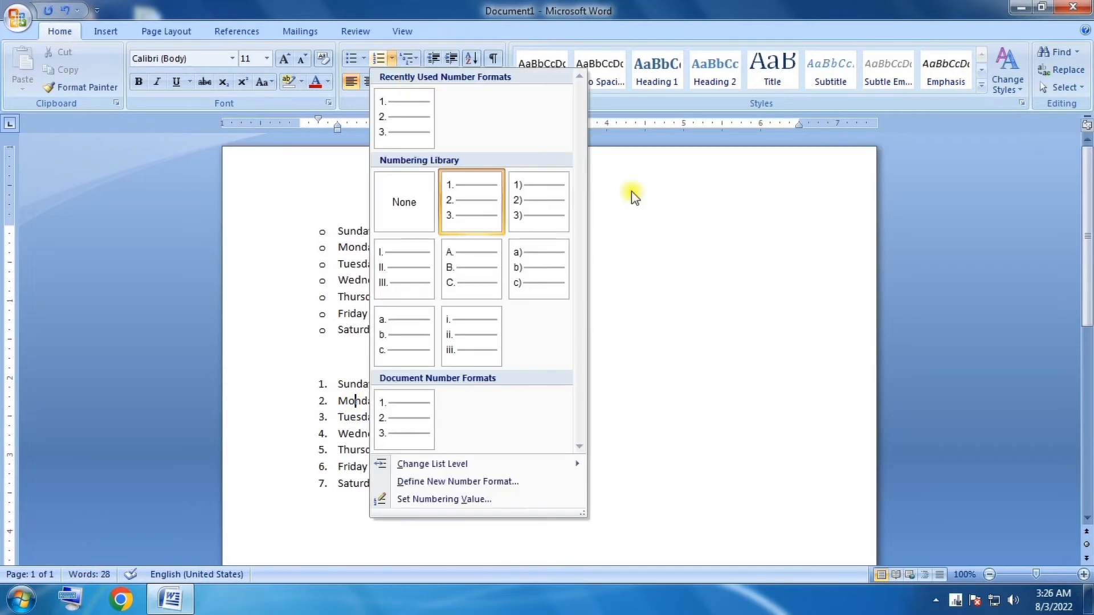
{"action": "left_click", "coordinate": [631, 191]}
{"action": "left_click", "coordinate": [390, 59]}
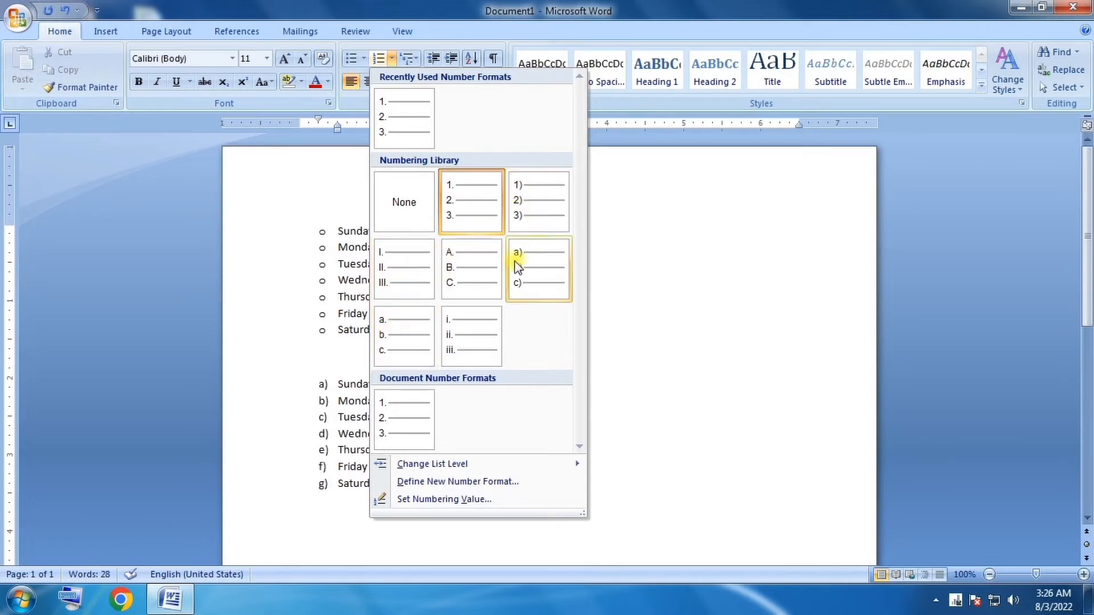
{"action": "left_click", "coordinate": [467, 270]}
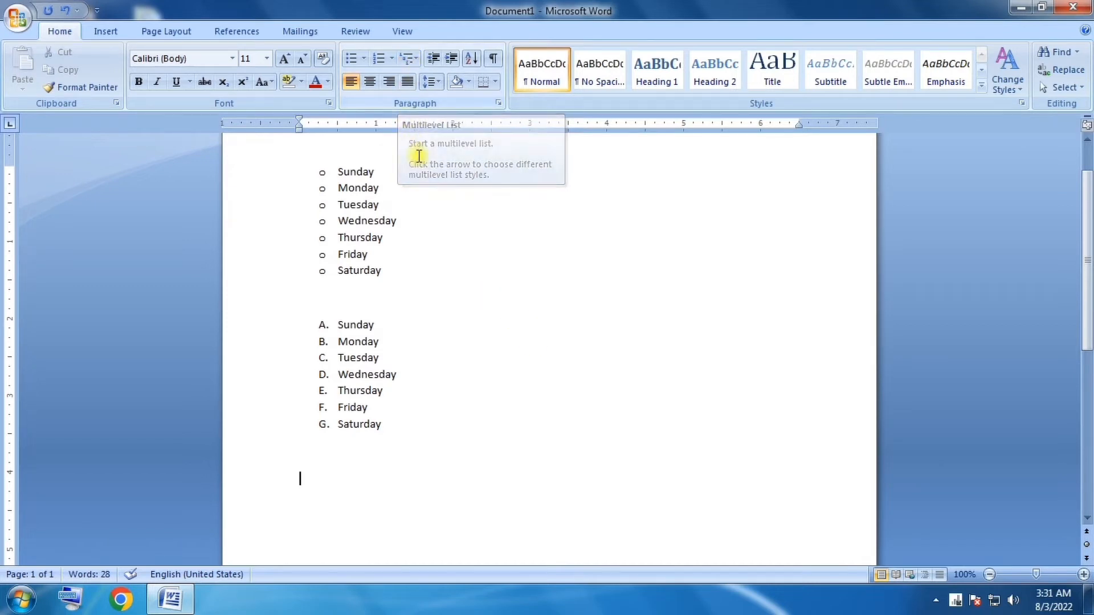
Below the lettered weekday list, start a multilevel list in the 1), a), i) format with "Input devices" as its first item.
{"action": "scroll", "coordinate": [406, 252], "scroll_direction": "down", "scroll_amount": 2}
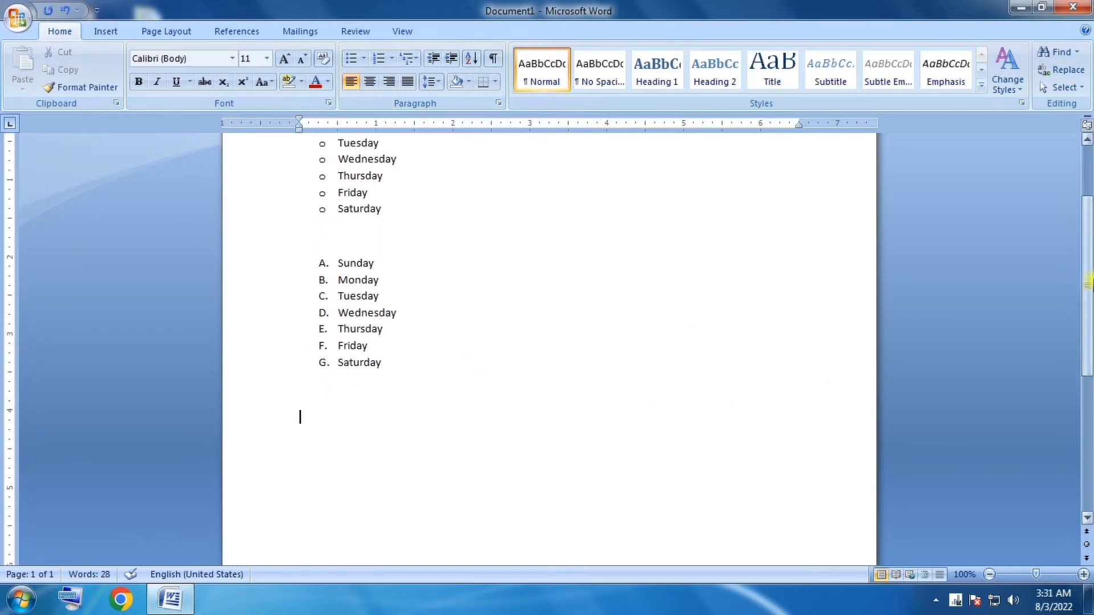
{"action": "scroll", "coordinate": [302, 413], "scroll_direction": "down", "scroll_amount": 1}
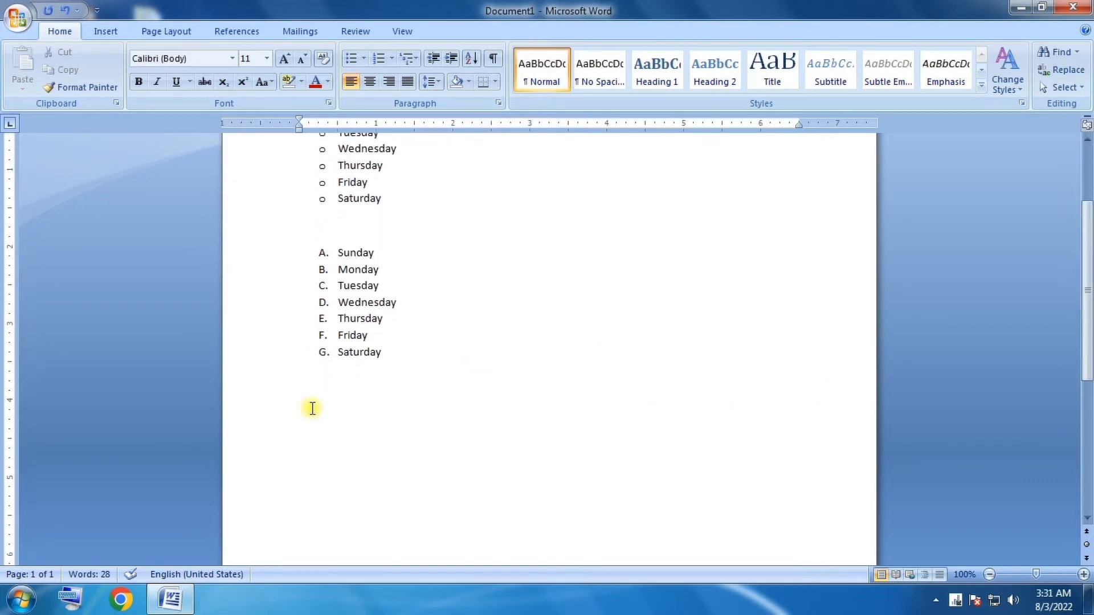
{"action": "left_click", "coordinate": [409, 57]}
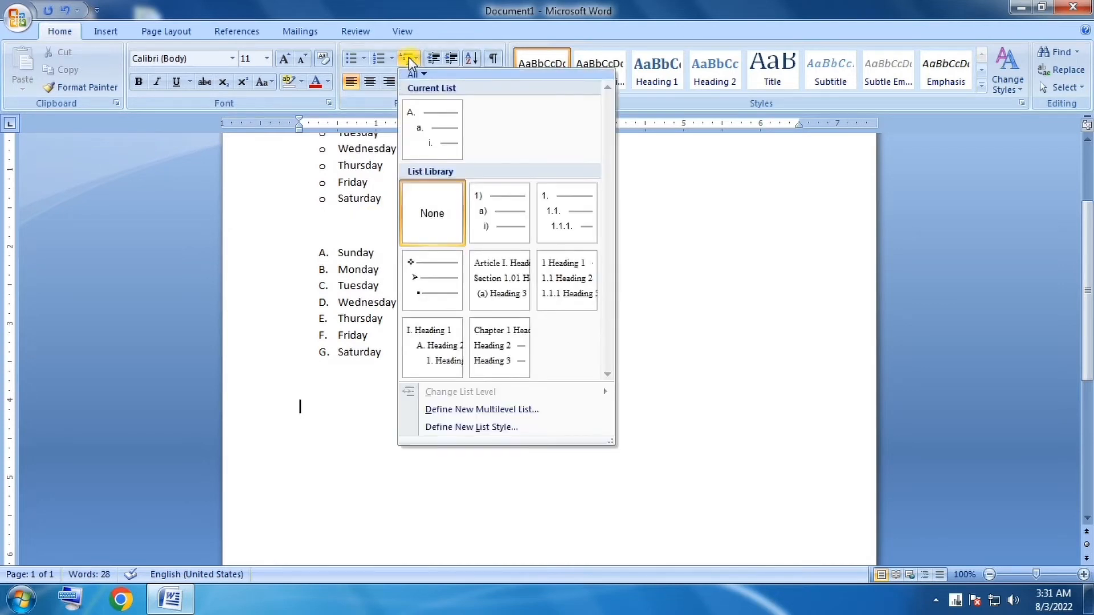
{"action": "mouse_move", "coordinate": [502, 344]}
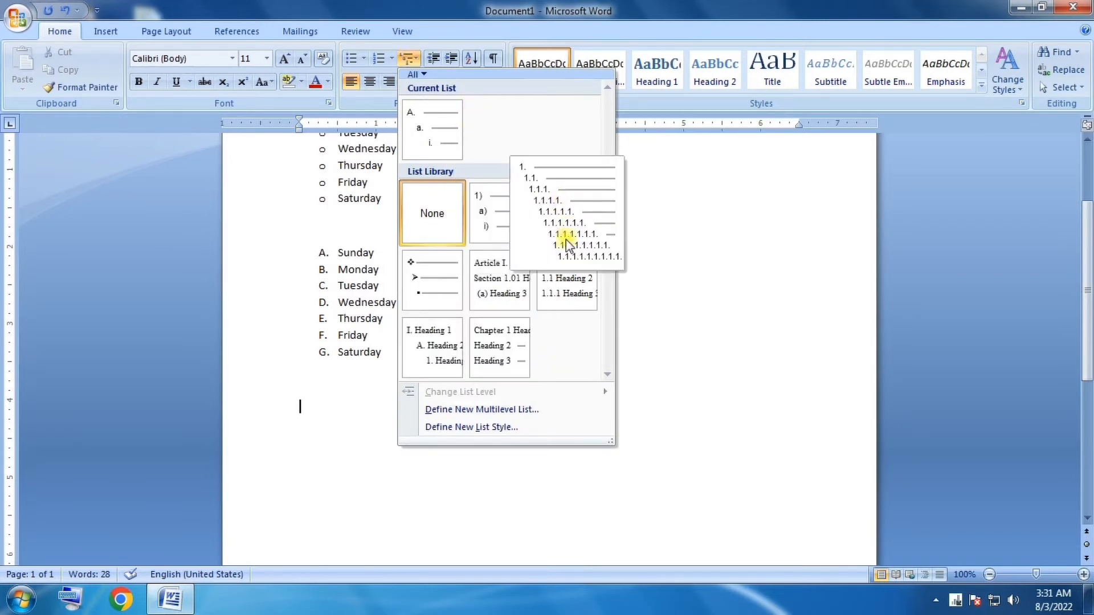
{"action": "mouse_move", "coordinate": [504, 285]}
{"action": "mouse_move", "coordinate": [450, 288]}
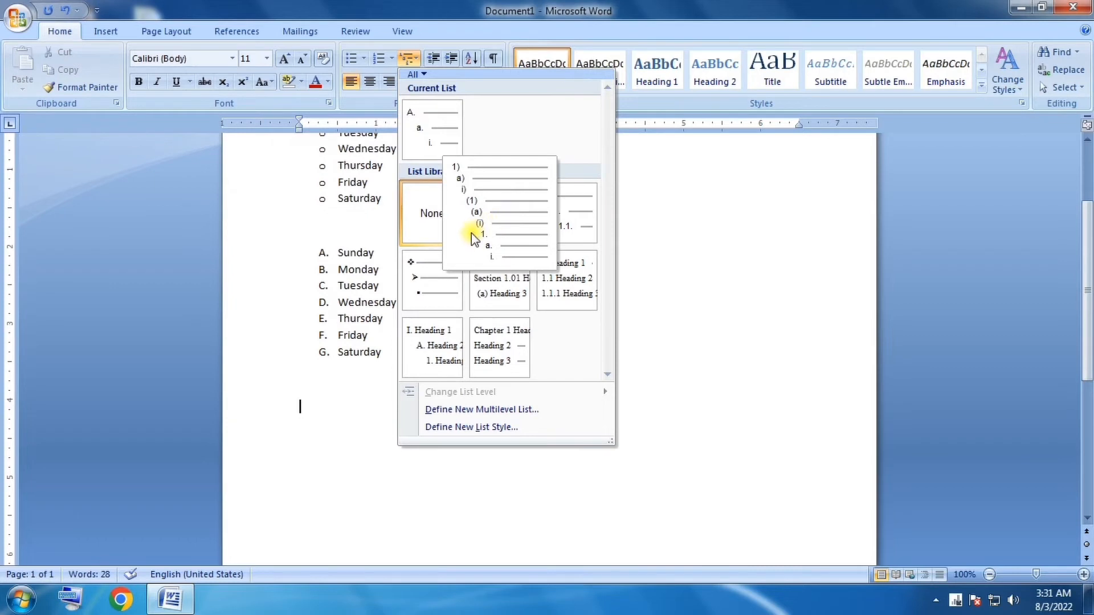
{"action": "left_click", "coordinate": [500, 216]}
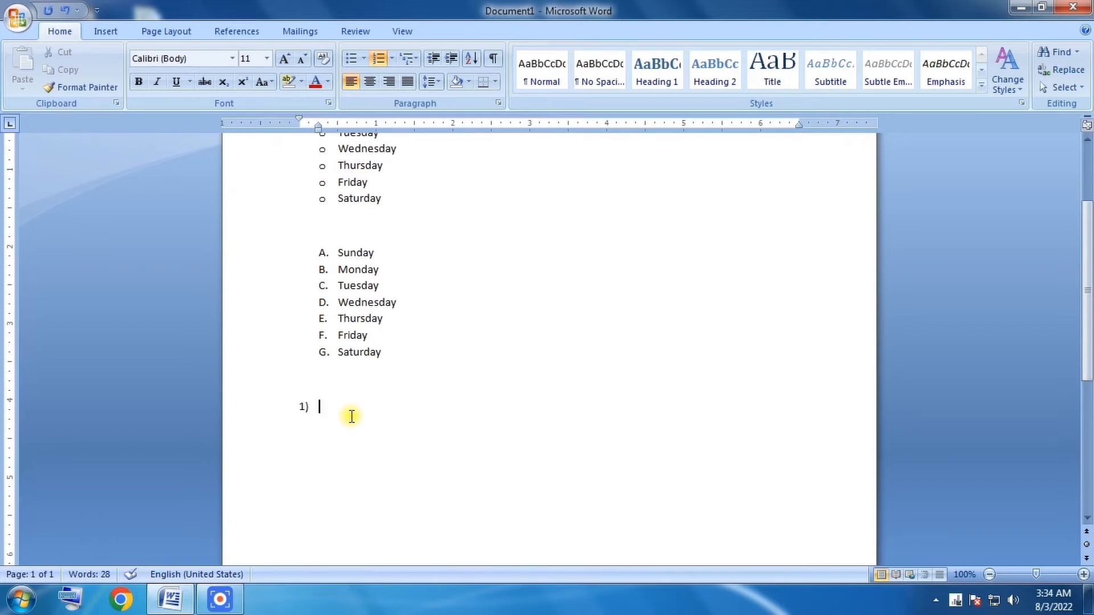
{"action": "type", "text": "input devic"}
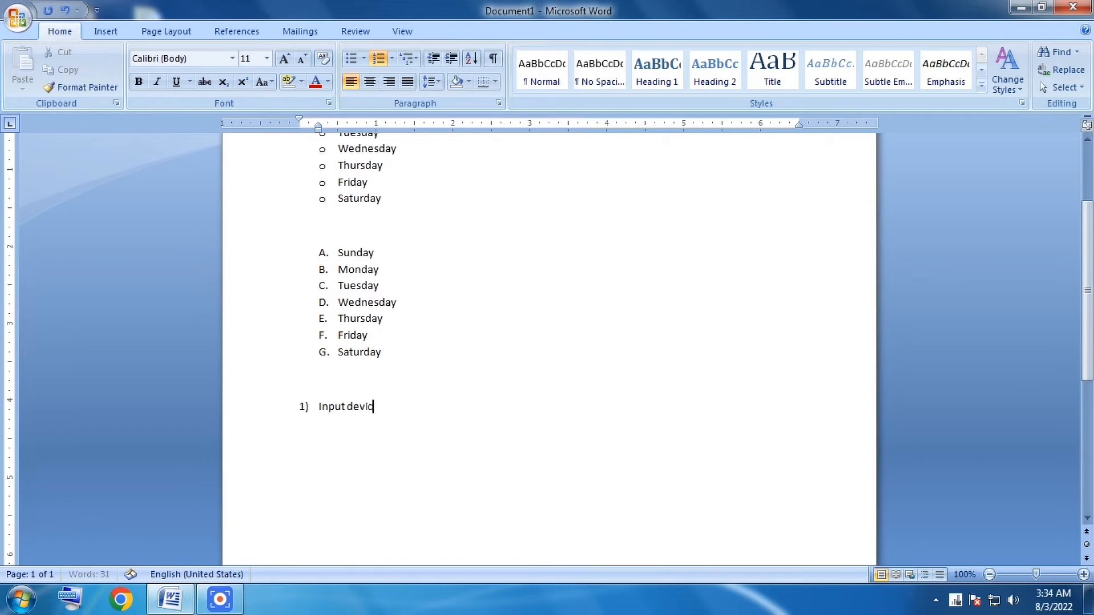
{"action": "type", "text": "es"}
Add Keyboard and Mouse as second-level items a) and b) under Input devices.
{"action": "key", "text": "Return"}
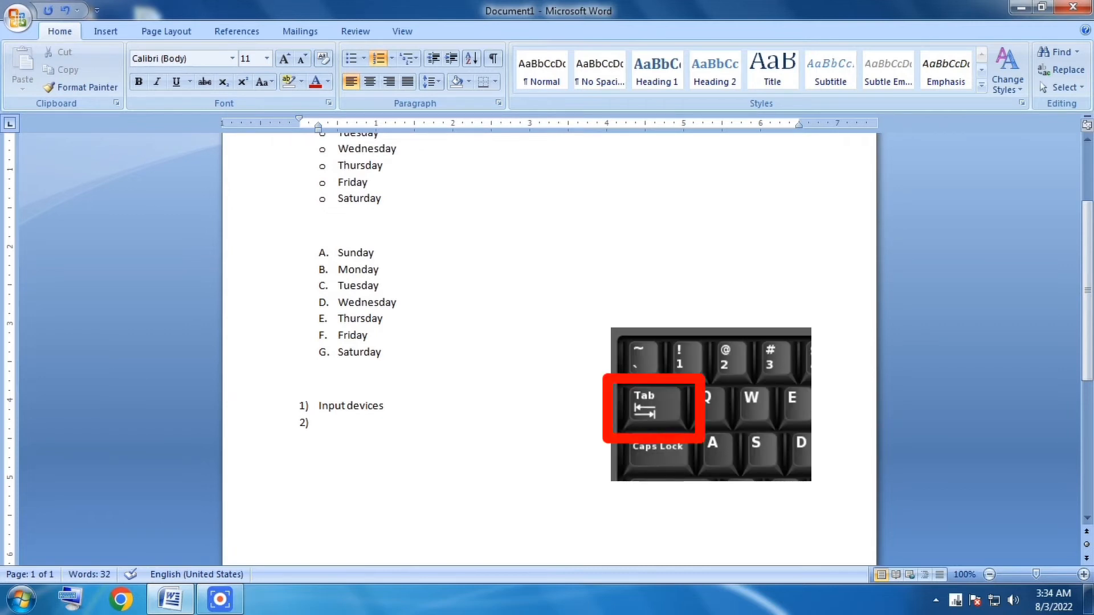
{"action": "key", "text": "Tab"}
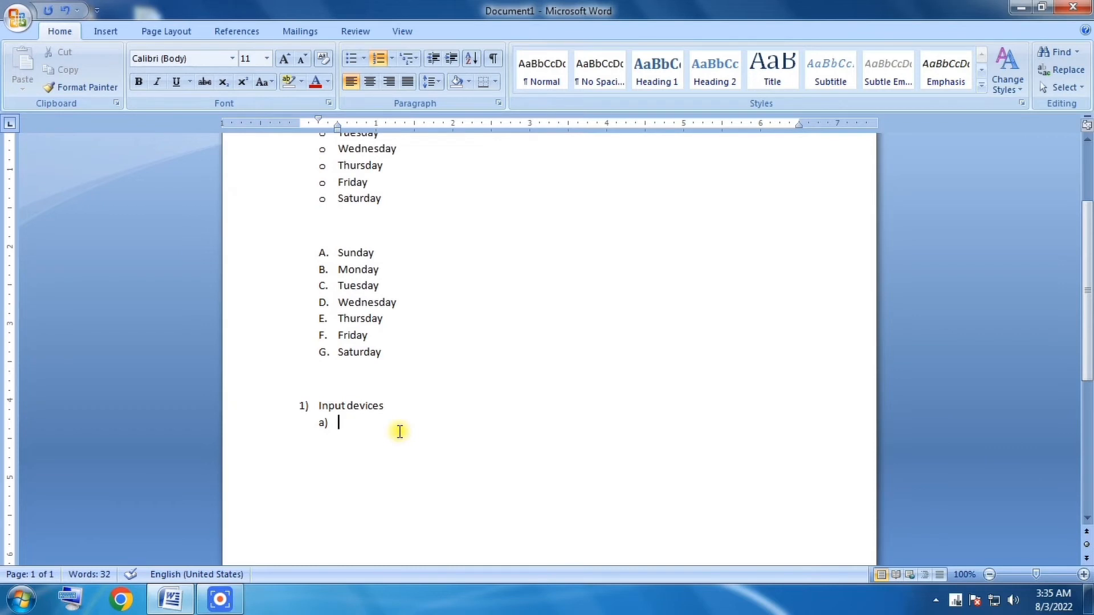
{"action": "type", "text": "keyboard"}
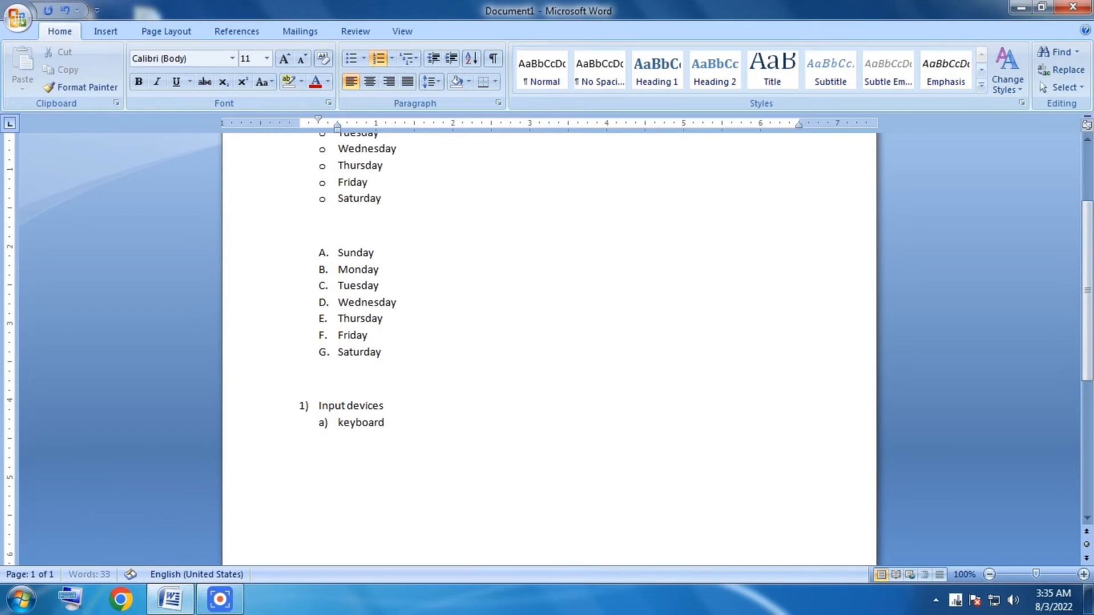
{"action": "key", "text": "Return"}
{"action": "type", "text": "mo"}
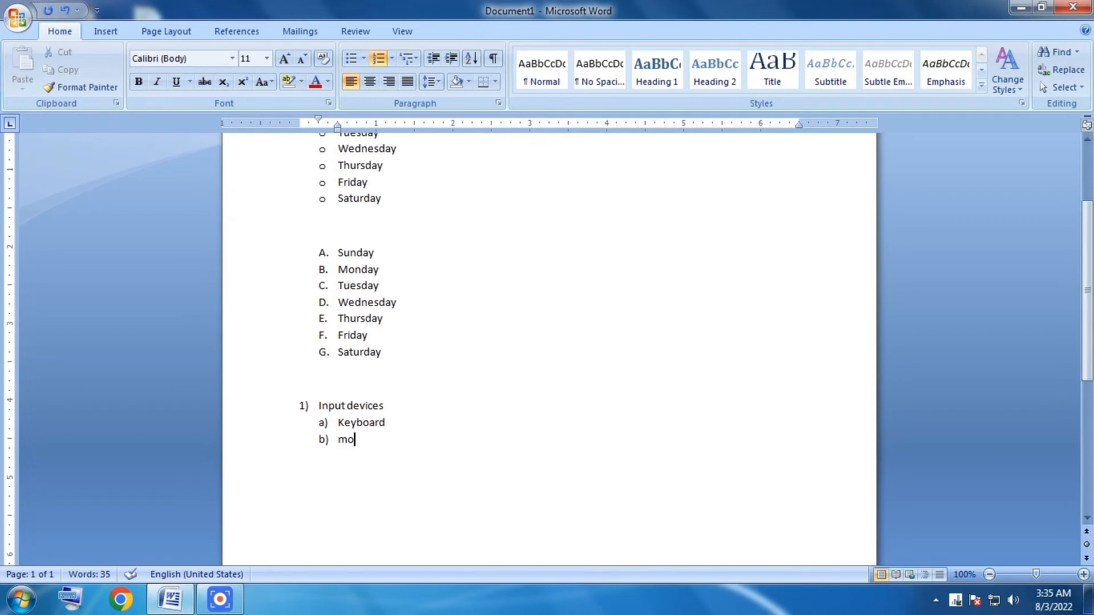
{"action": "type", "text": "use"}
Add Scanner and joystick as second-level items c) and d) under Input devices.
{"action": "key", "text": "Return"}
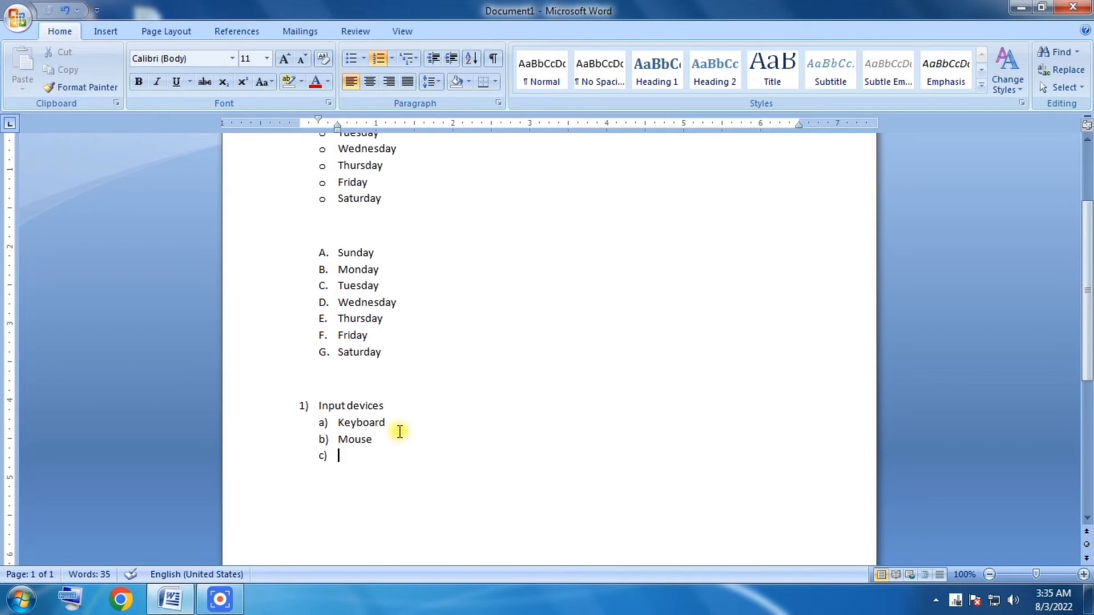
{"action": "type", "text": "scanner"}
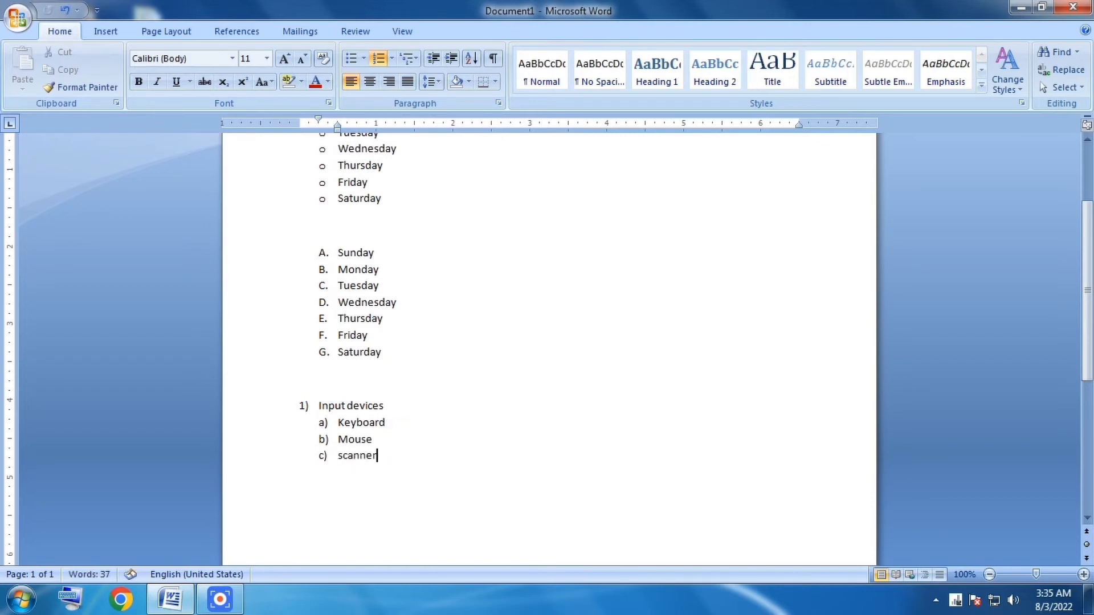
{"action": "key", "text": "Return"}
{"action": "type", "text": "joys"}
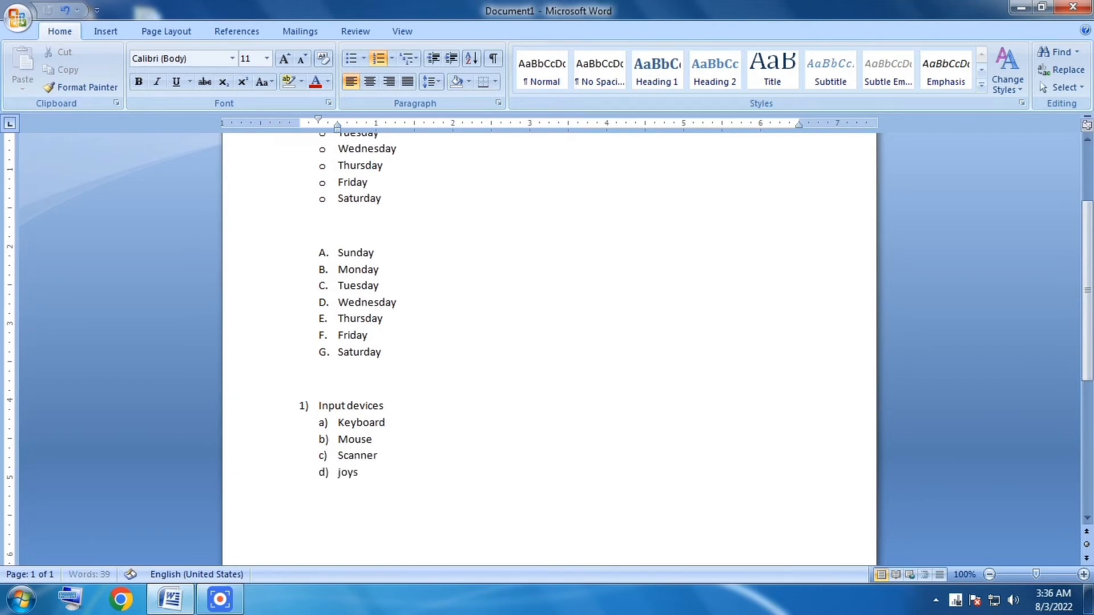
{"action": "type", "text": "tick"}
{"action": "key", "text": "shift+F3"}
After joystick, return to the first list level and add "output devices" as item 2).
{"action": "key", "text": "Return"}
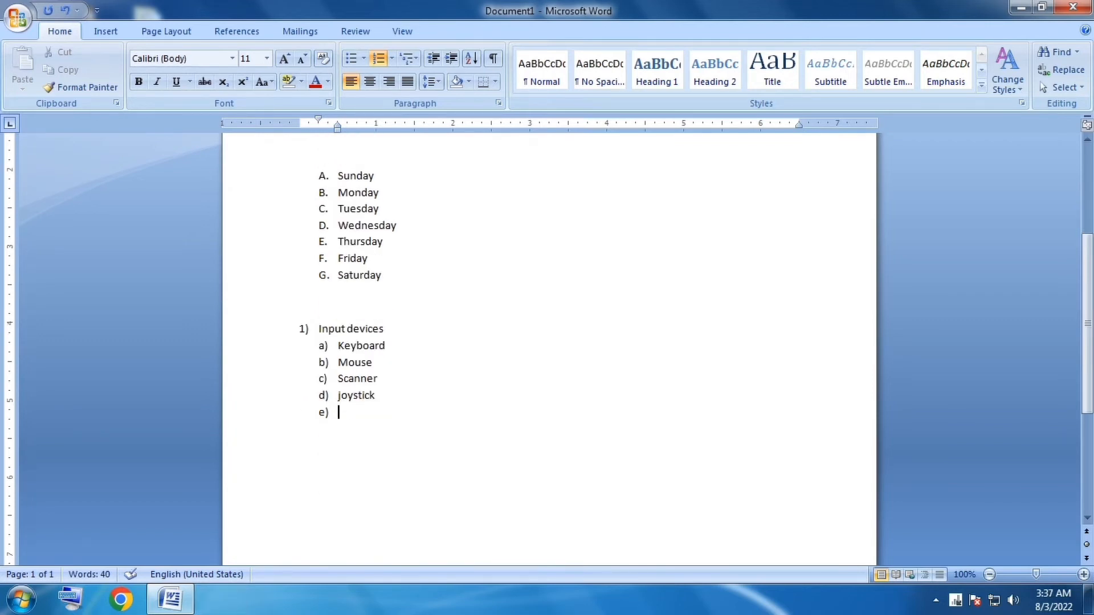
{"action": "scroll", "coordinate": [396, 432], "scroll_direction": "up", "scroll_amount": 3}
{"action": "scroll", "coordinate": [318, 354], "scroll_direction": "down", "scroll_amount": 3}
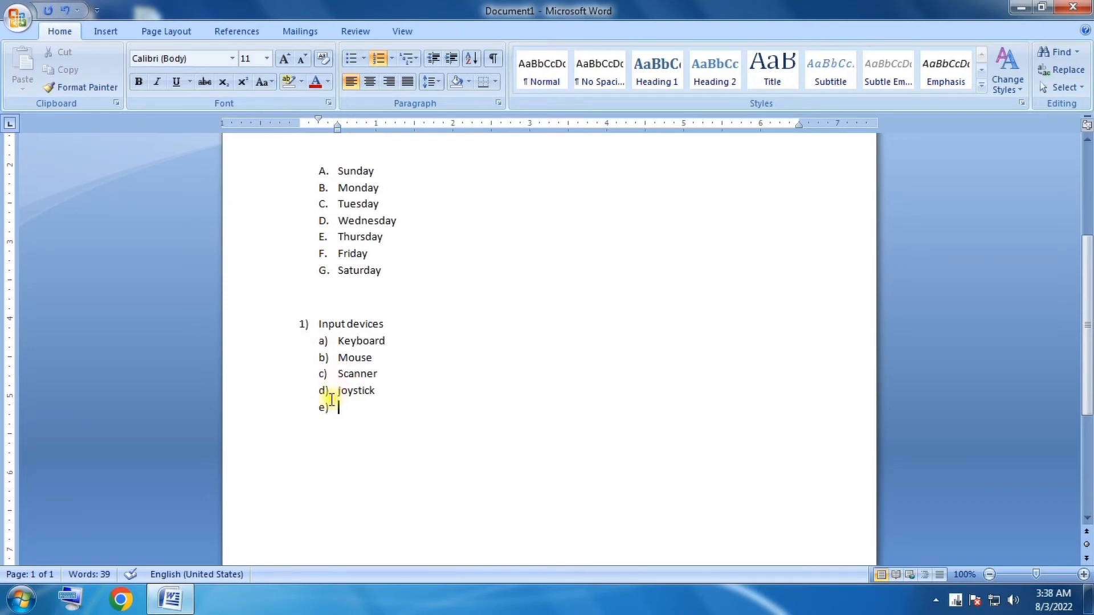
{"action": "scroll", "coordinate": [345, 451], "scroll_direction": "up", "scroll_amount": 1}
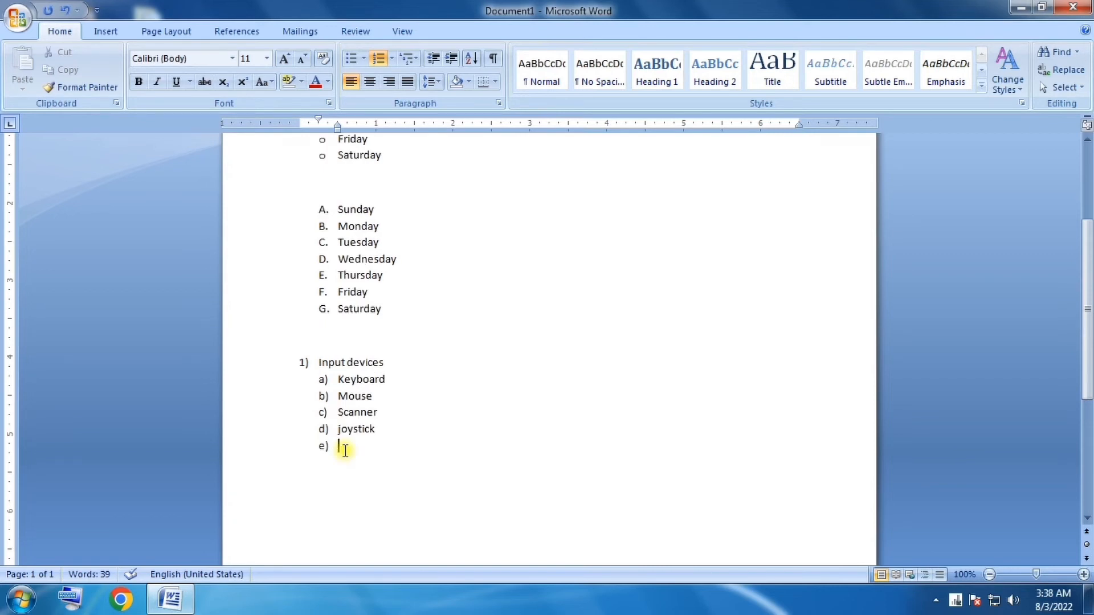
{"action": "key", "text": "shift+Tab"}
{"action": "type", "text": "o"}
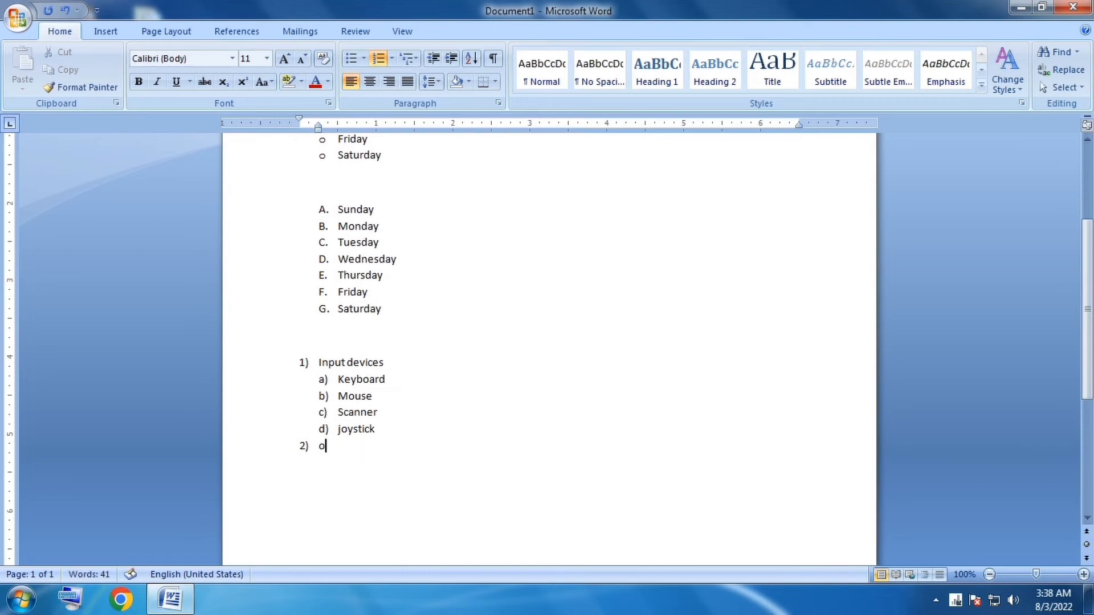
{"action": "key", "text": "BackSpace"}
{"action": "type", "text": "output devices"}
Add monitor and printer as second-level items a) and b) under output devices.
{"action": "key", "text": "Return"}
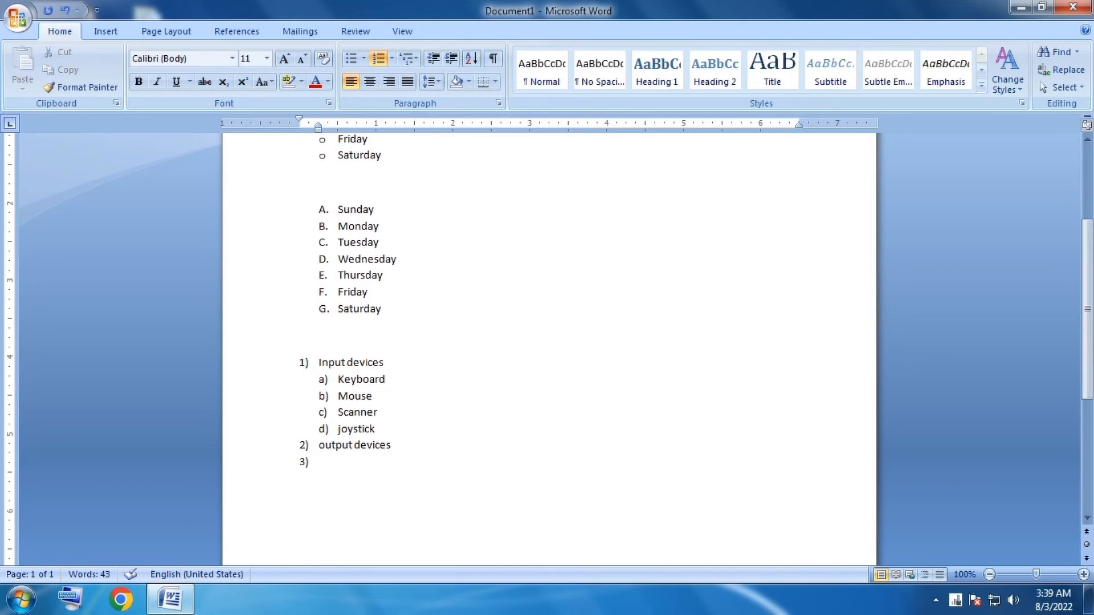
{"action": "key", "text": "Tab"}
{"action": "type", "text": "monit"}
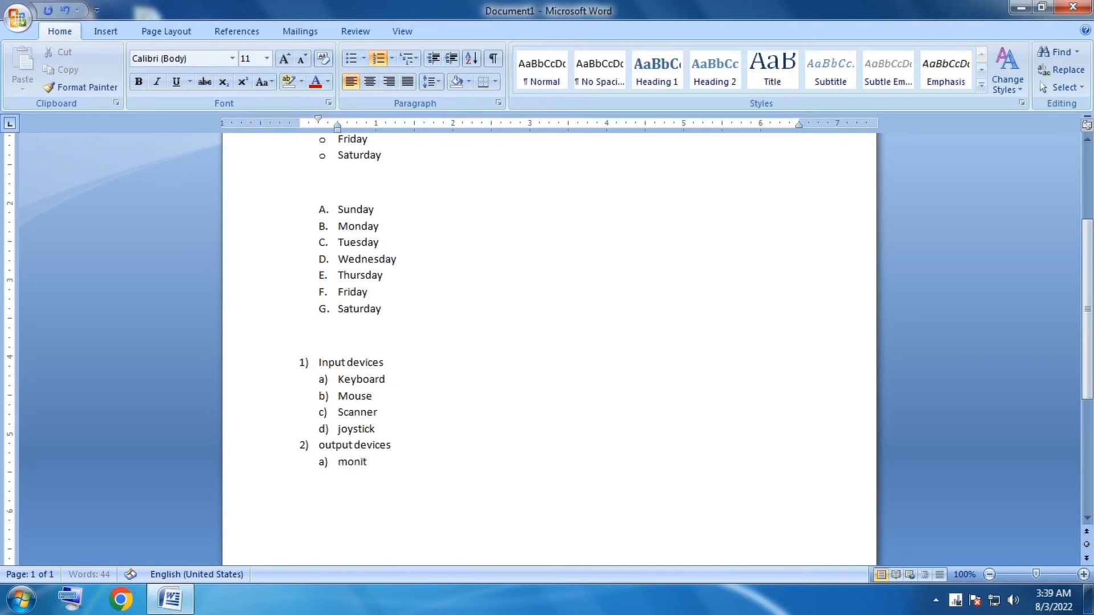
{"action": "type", "text": "or"}
{"action": "key", "text": "Return"}
{"action": "type", "text": "printer"}
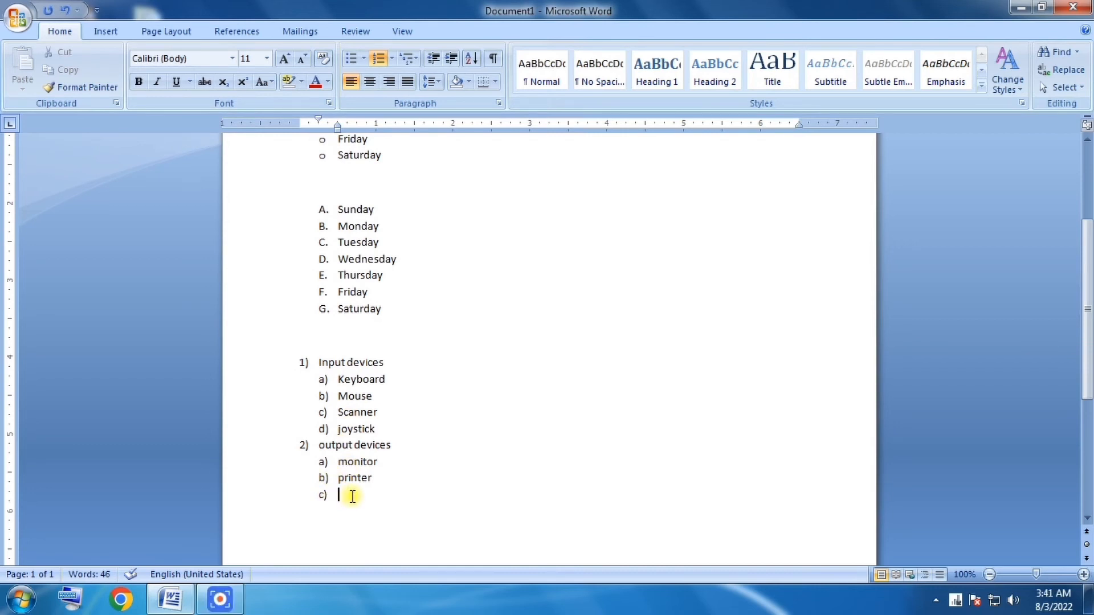
Add "laser printer" and "inkjet printer" as third-level items i) and ii) under printer.
{"action": "key", "text": "Tab"}
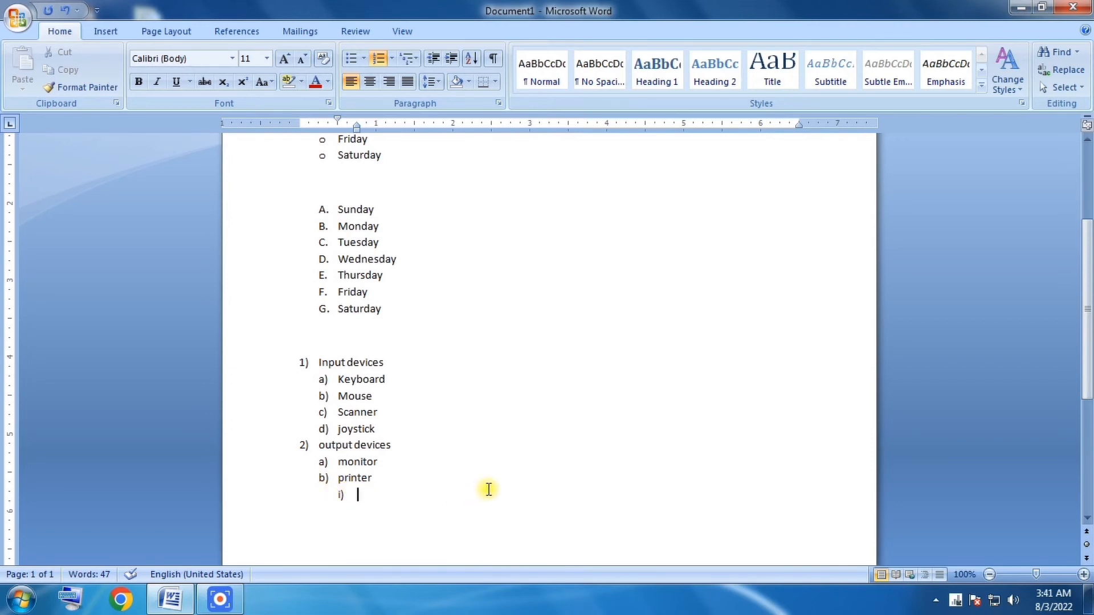
{"action": "type", "text": "laser p"}
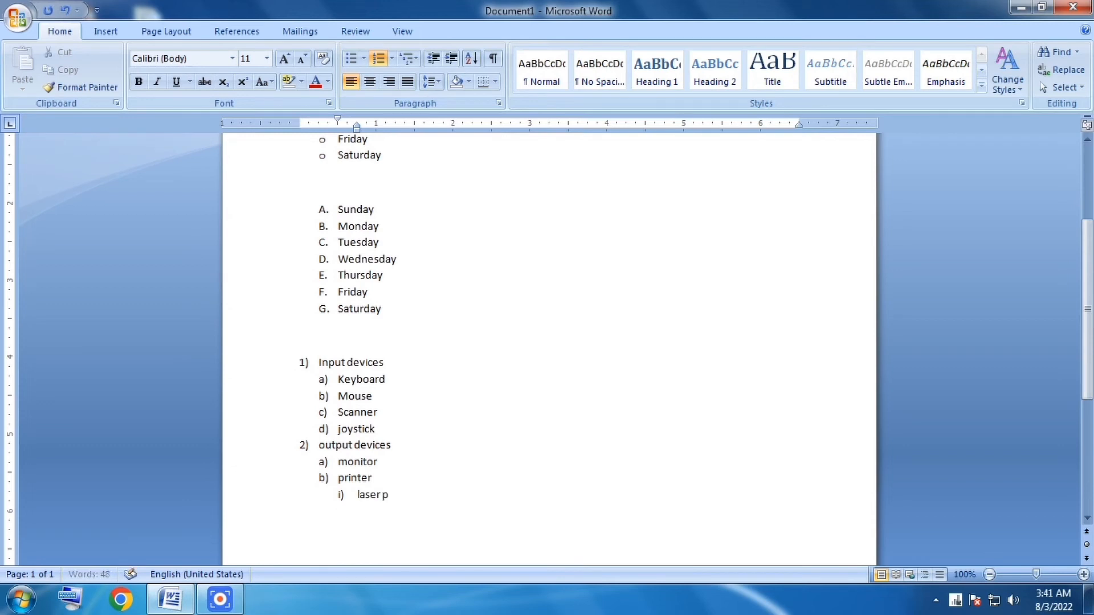
{"action": "type", "text": "rinter"}
{"action": "key", "text": "Return"}
{"action": "type", "text": "inkjet printer"}
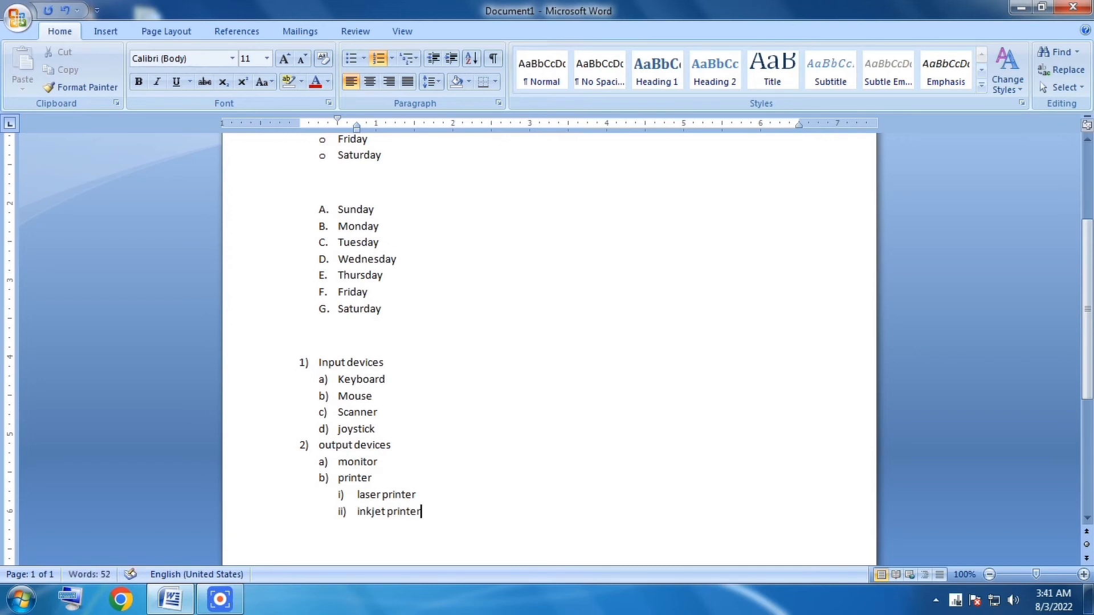
{"action": "left_click_drag", "start_coordinate": [1090, 325], "coordinate": [1089, 359]}
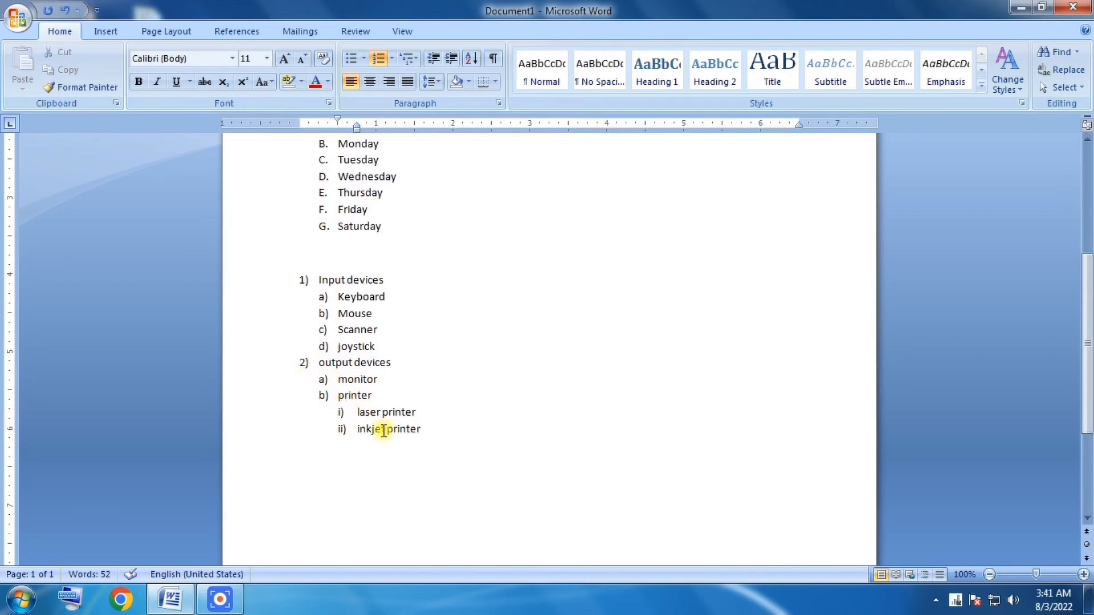
{"action": "key", "text": "Return"}
{"action": "key", "text": "shift+Tab"}
{"action": "key", "text": "shift+Tab"}
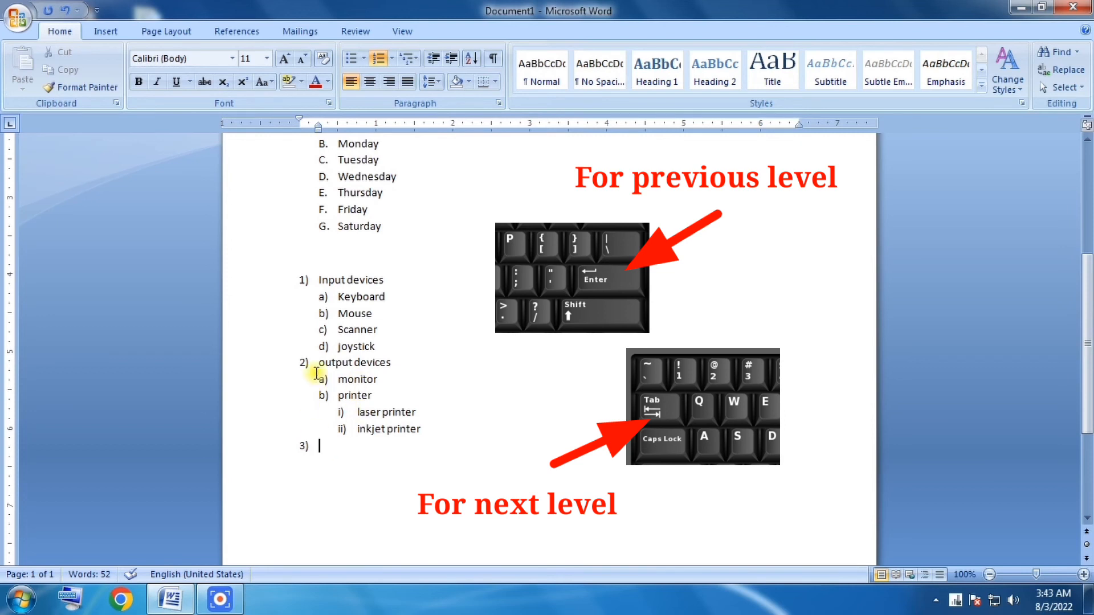
{"action": "key", "text": "BackSpace"}
{"action": "key", "text": "BackSpace"}
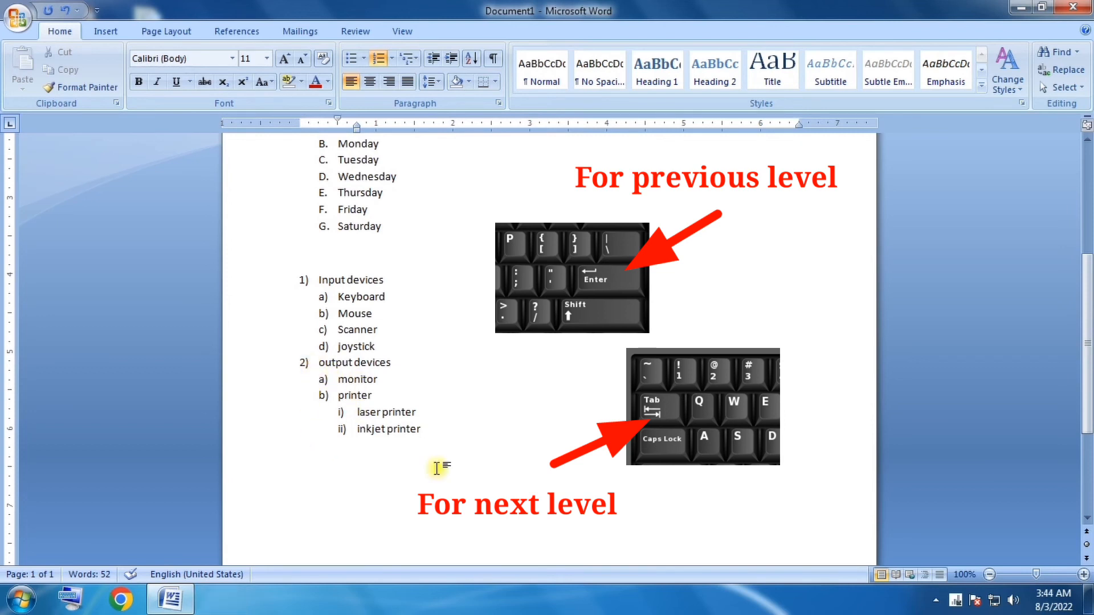
Add an empty item after inkjet printer and promote it to the first list level as item 3).
{"action": "key", "text": "Return"}
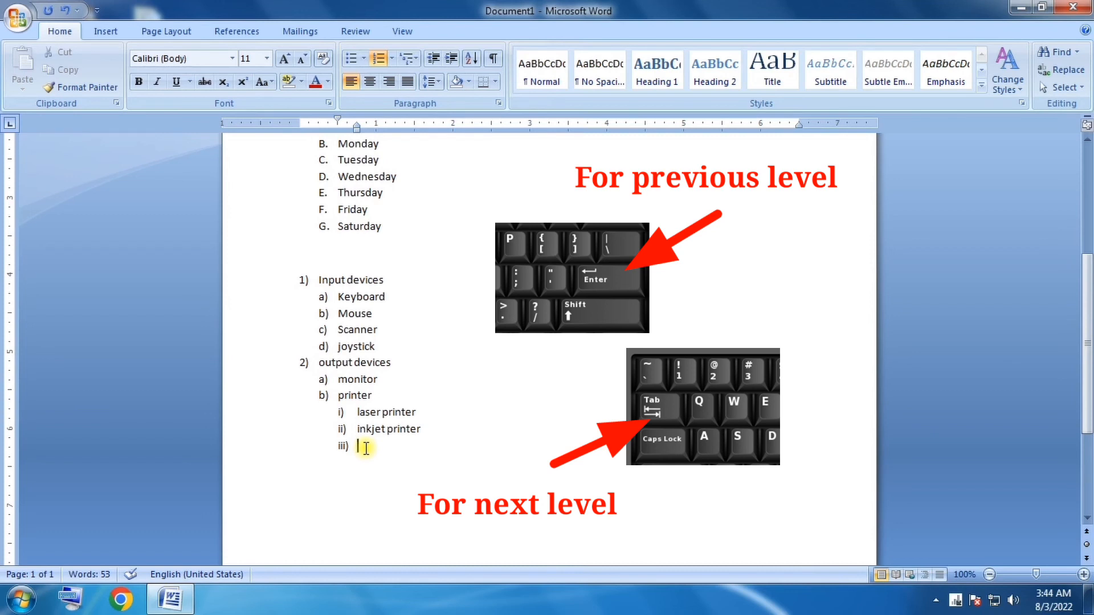
{"action": "key", "text": "Return"}
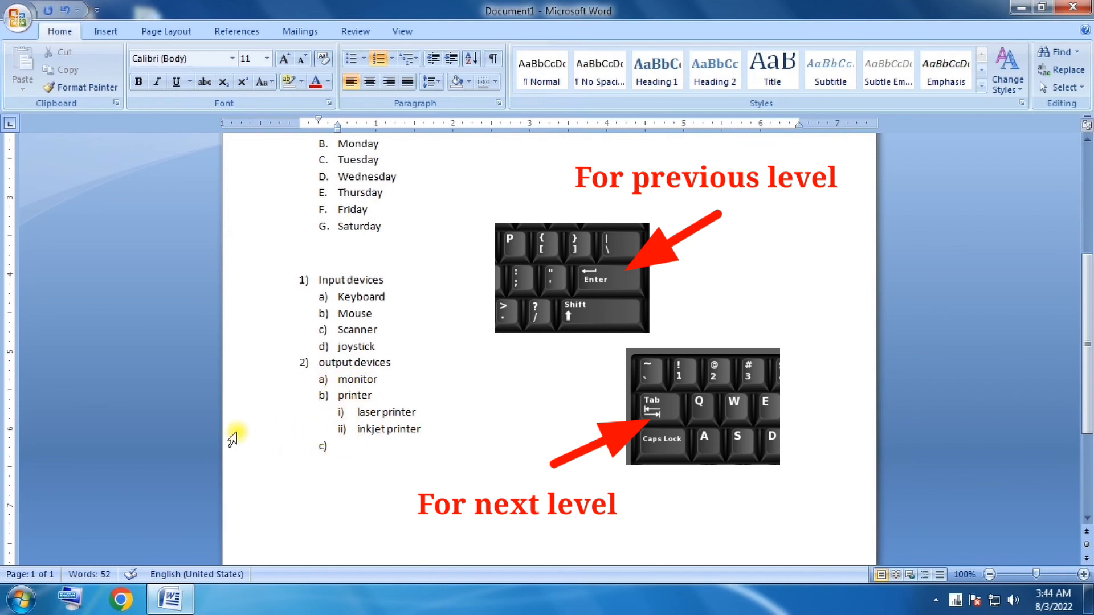
{"action": "key", "text": "shift+Tab"}
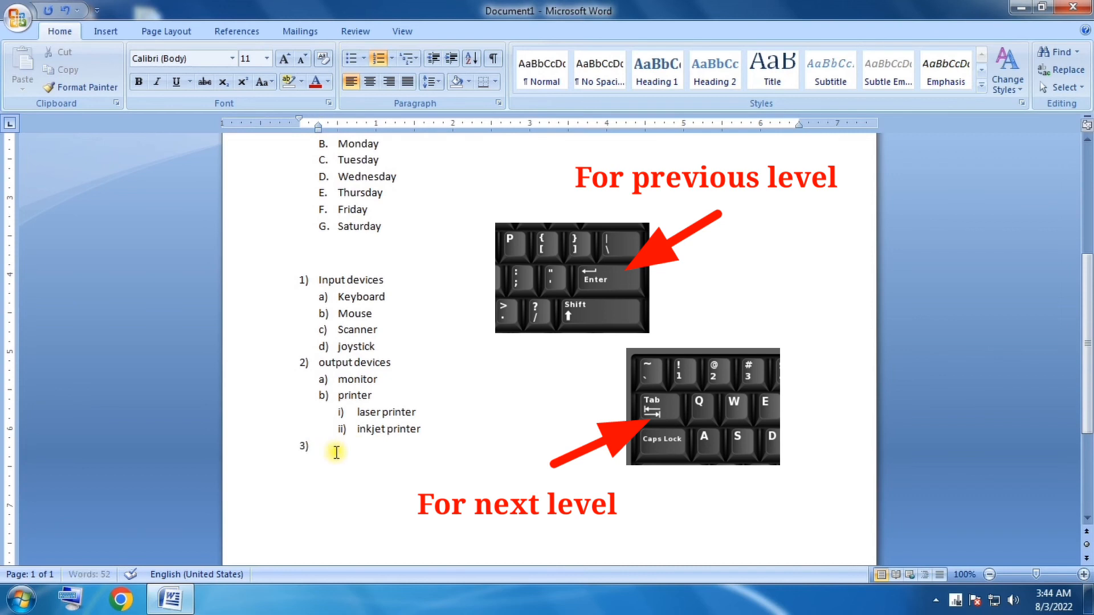